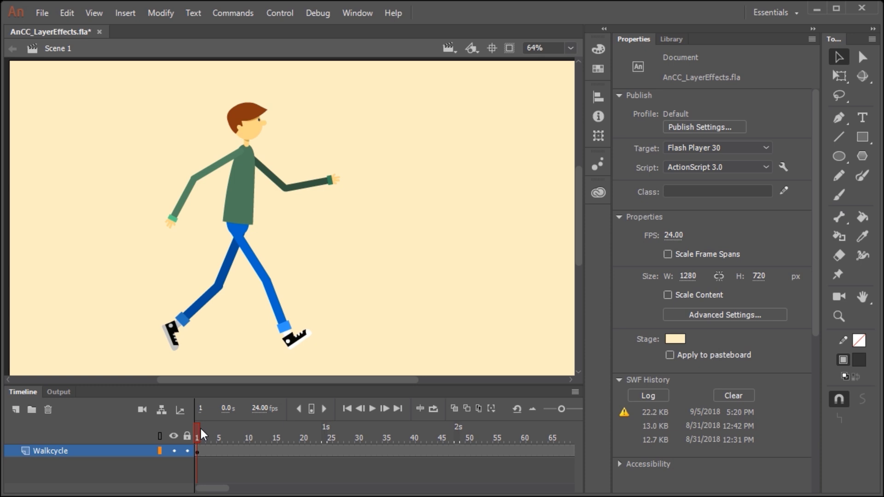
Step: Duplicate the Walkcycle layer and move the copy below the original layer
click(236, 208)
mouse_move(197, 433)
mouse_down()
mouse_move(335, 441)
mouse_move(438, 429)
mouse_move(186, 435)
mouse_up()
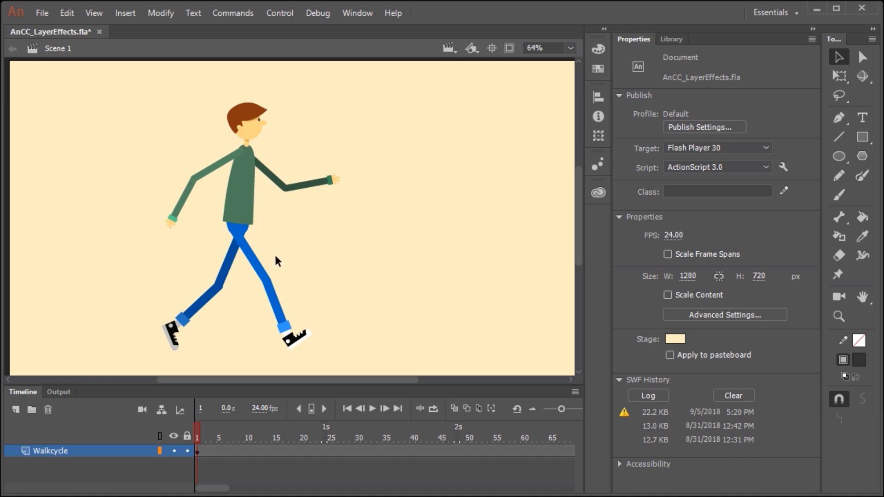
right_click(124, 448)
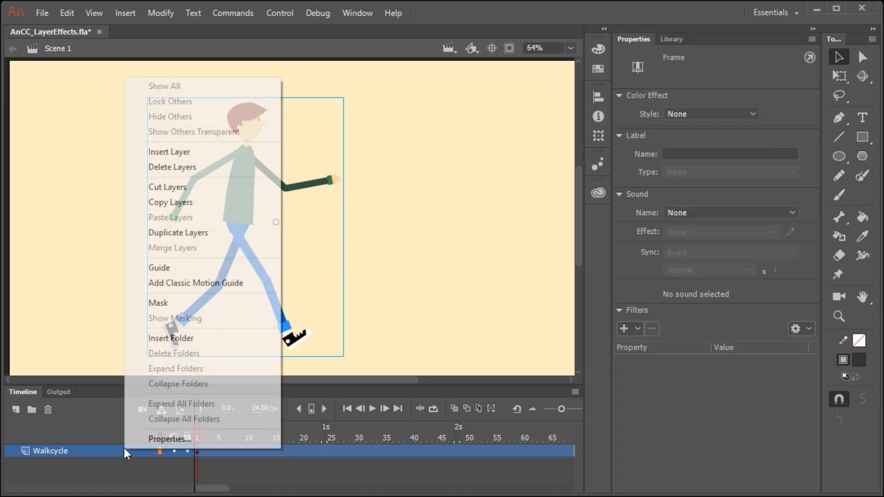
click(192, 232)
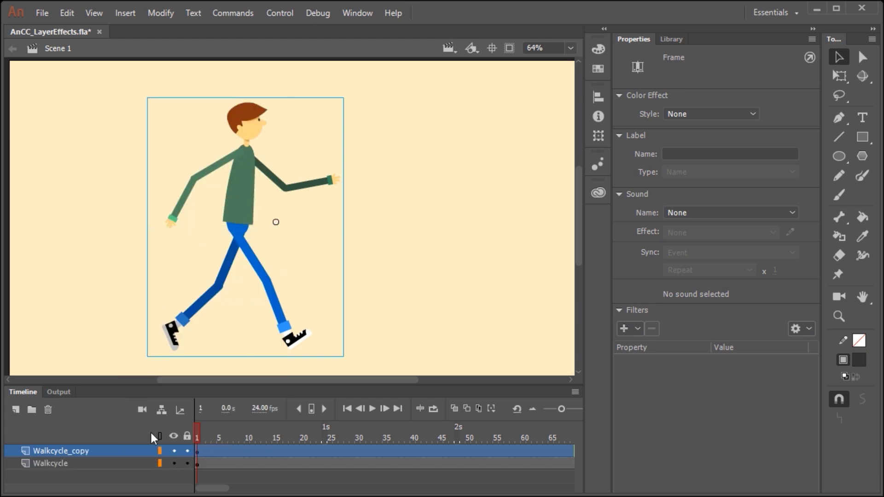
drag(132, 451, 134, 465)
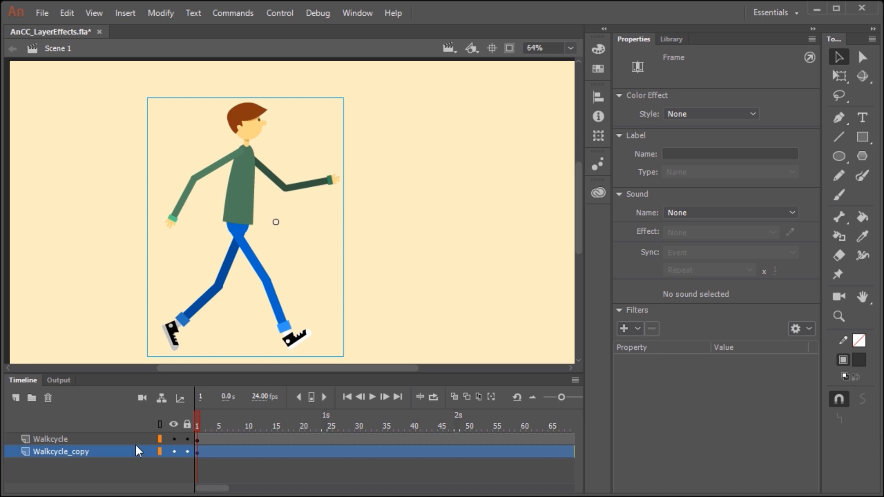
Step: Rename the duplicated layer Walkcycle_Shadow, and lock the Walkcycle layer with its artwork displayed as outlines
double_click(88, 452)
key(End)
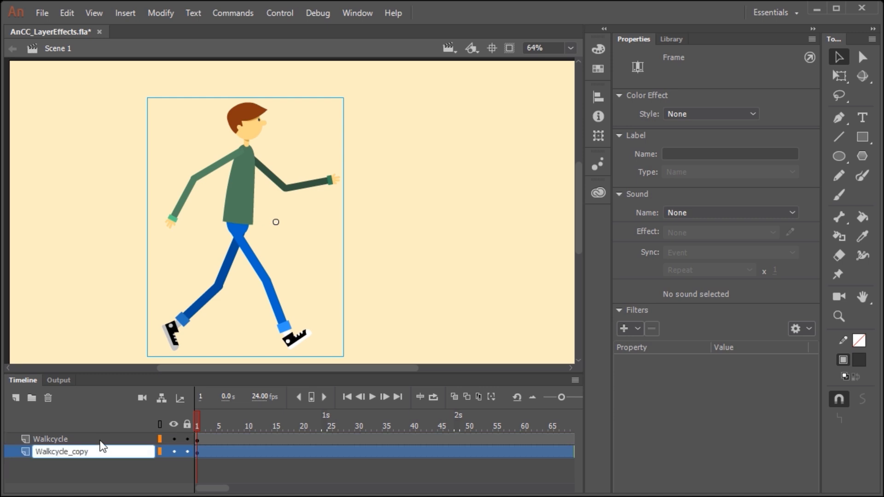
key(BackSpace)
key(BackSpace)
key(BackSpace)
key(BackSpace)
text(Shadow)
click(225, 465)
click(187, 439)
click(160, 437)
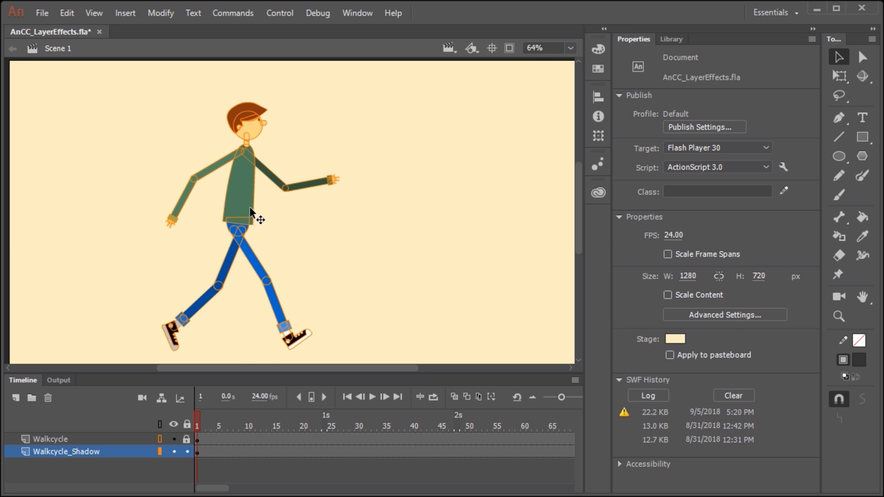
Step: Move the shadow figure's transformation point to its bottom edge with Free Transform, and flatten and skew the figure rightward along the ground
click(237, 197)
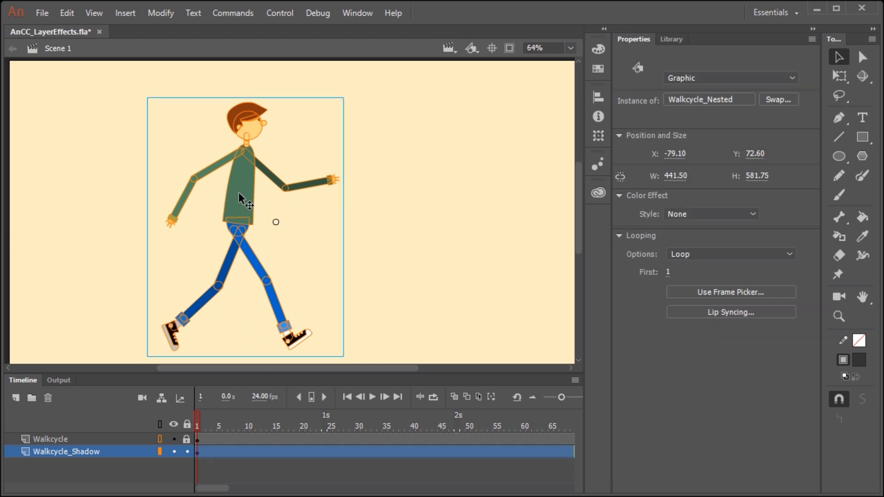
click(839, 76)
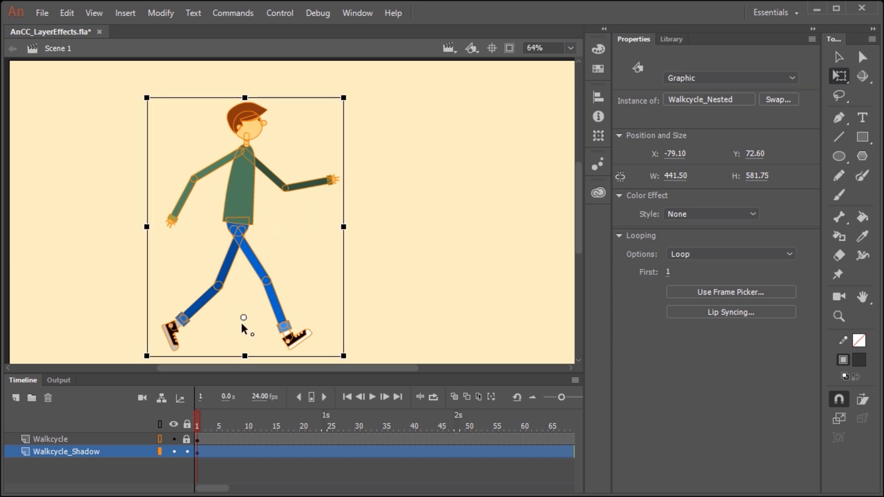
drag(239, 340, 241, 353)
drag(245, 95, 404, 304)
click(408, 277)
key(v)
Step: Add a Drop Shadow filter to the first frame of the Walkcycle_Shadow layer and scrub through the animation
click(197, 452)
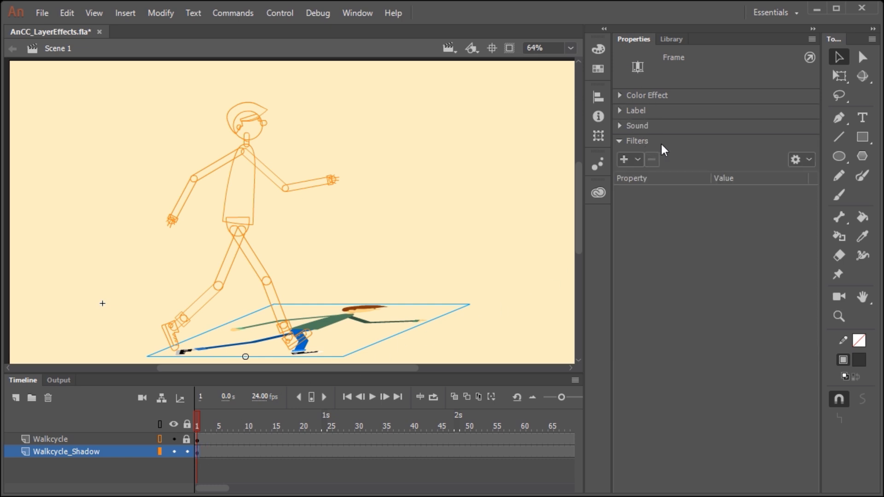
click(637, 159)
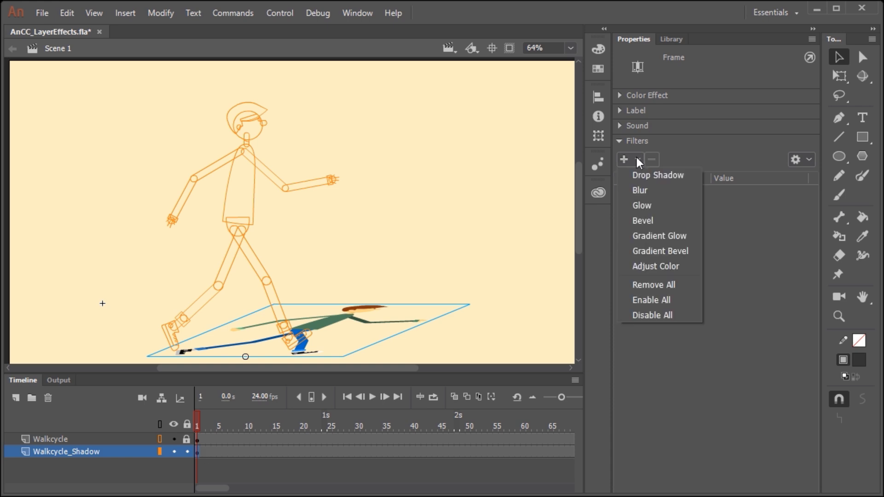
click(643, 174)
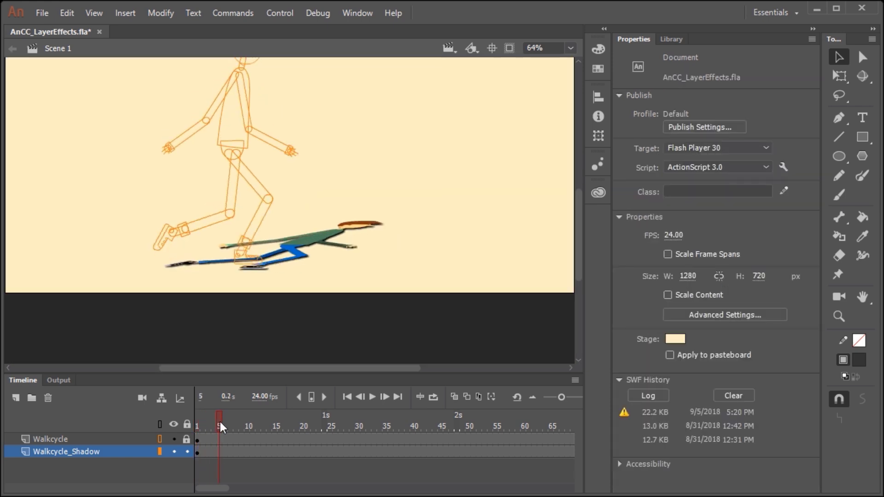
drag(219, 419, 246, 419)
Step: Enable Hide object on the shadow layer's Drop Shadow filter, and set its blur to 3 px and strength to 38%
click(197, 451)
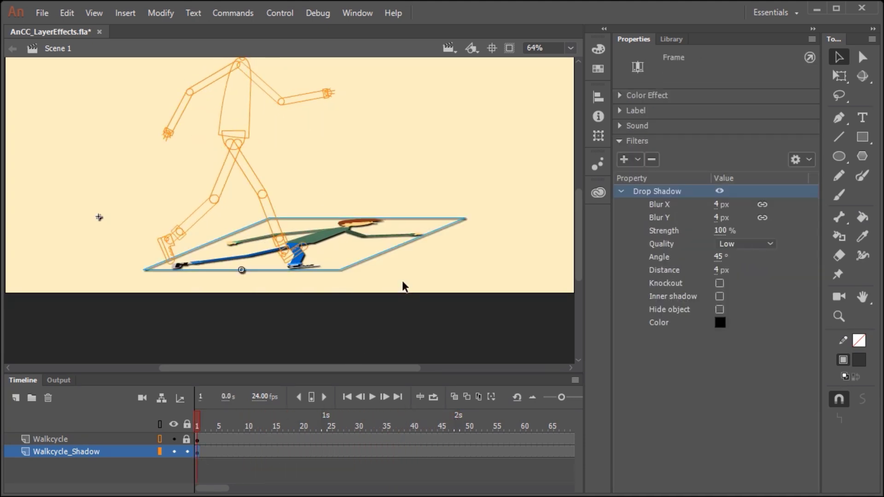
click(687, 190)
click(720, 309)
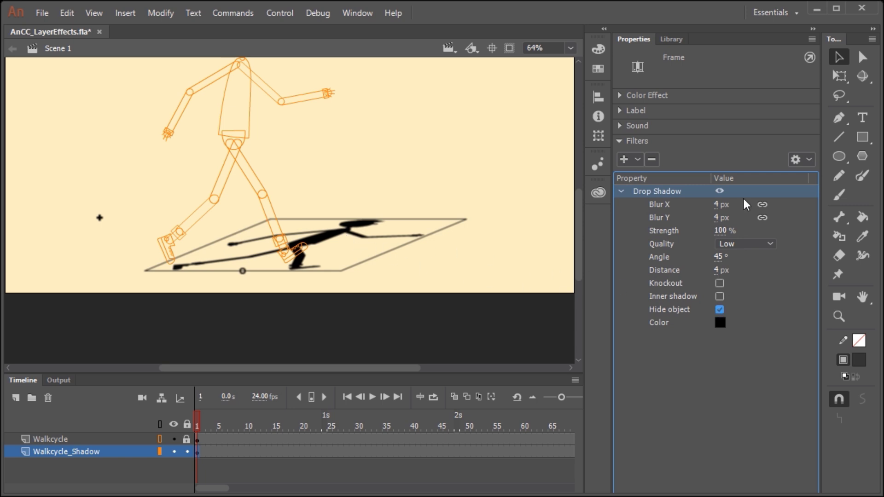
drag(723, 205, 685, 236)
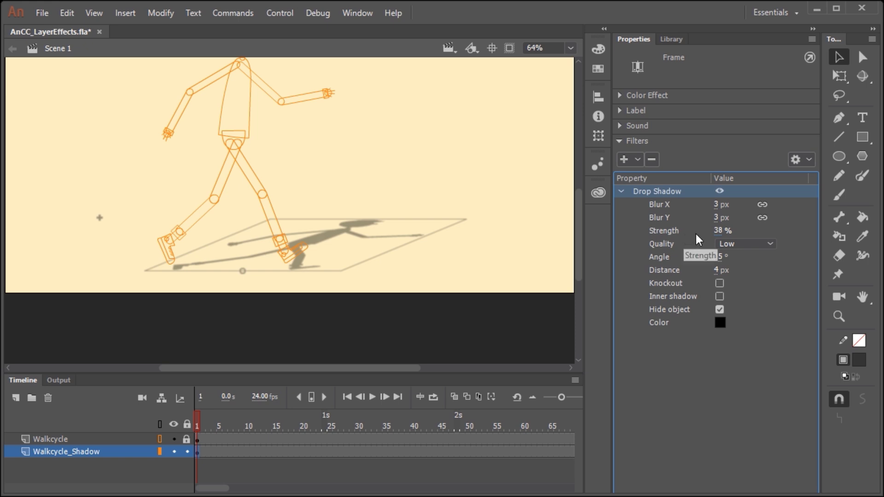
Step: Compare the Drop Shadow filter's quality options and set the quality to Medium
click(743, 240)
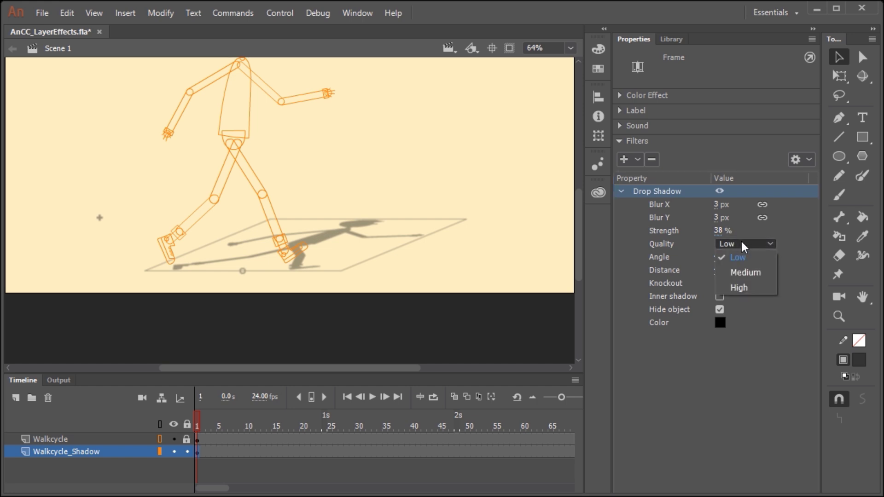
click(746, 271)
click(742, 244)
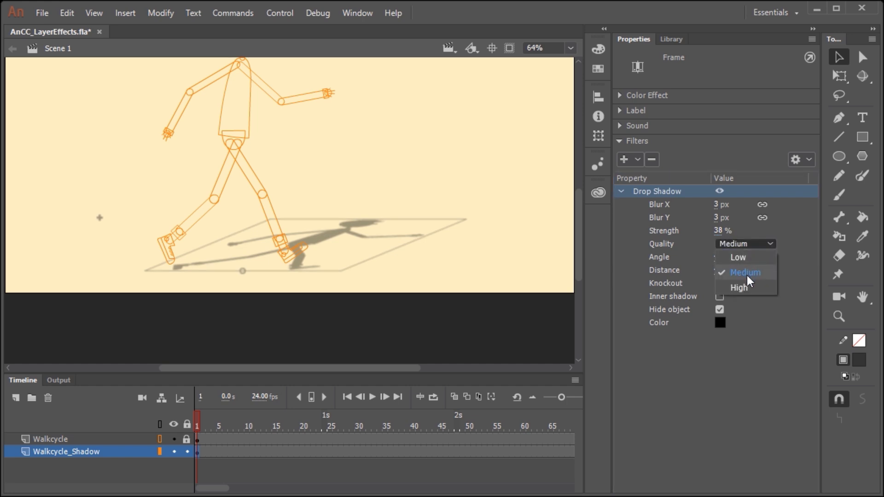
click(741, 287)
click(737, 244)
click(753, 272)
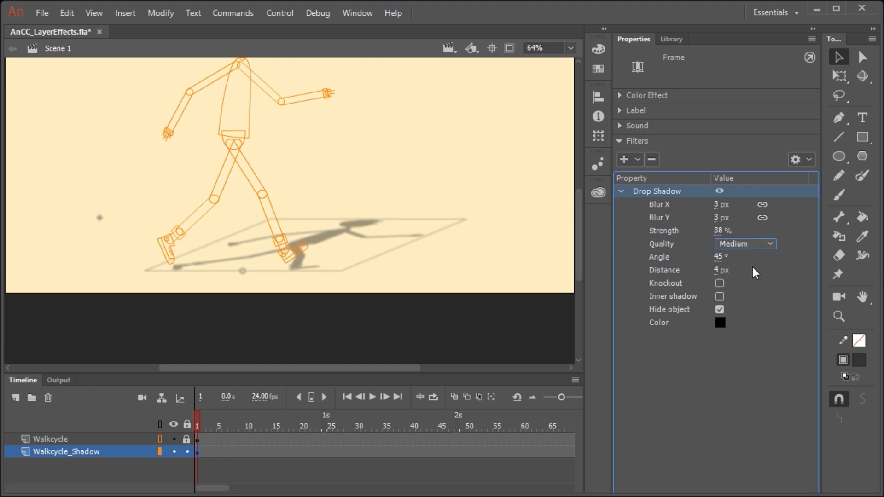
Step: Set the Drop Shadow filter's distance to 0 px, play the walk animation and return to frame 1
click(737, 270)
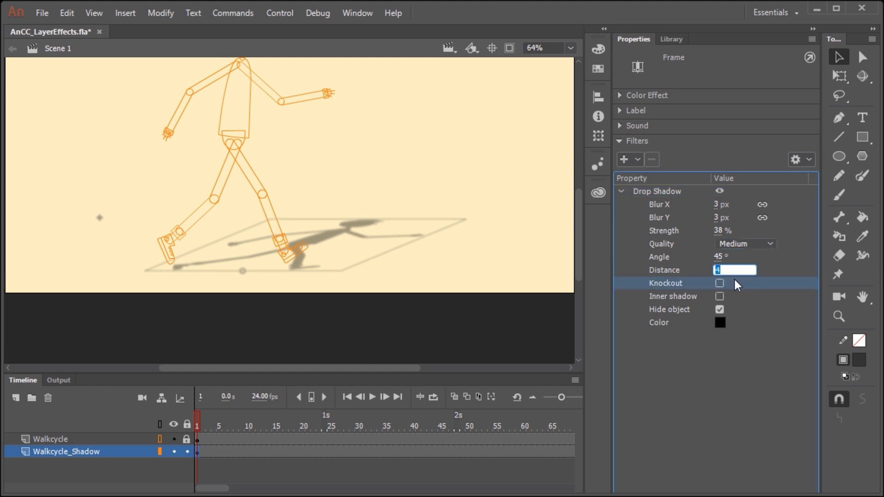
text(0)
click(740, 299)
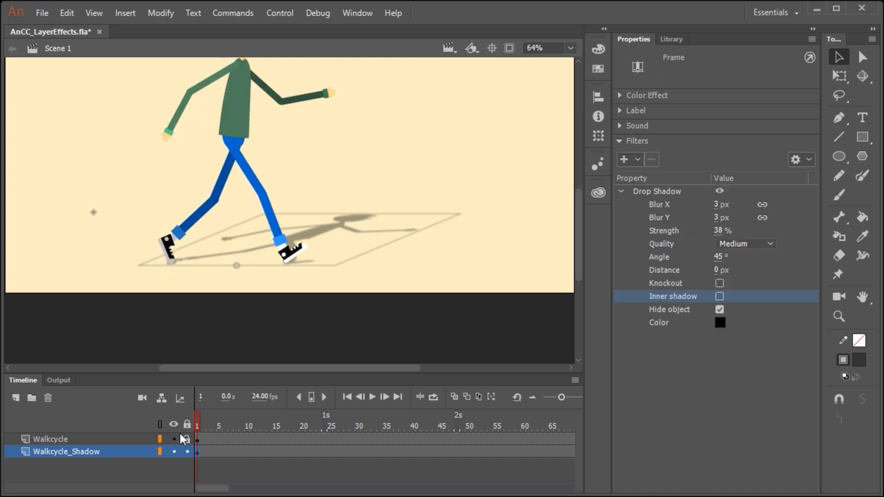
key(Return)
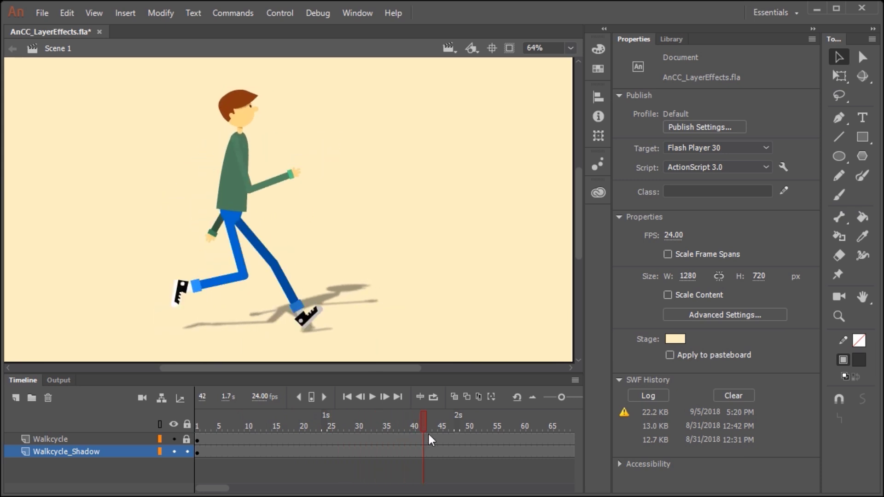
drag(429, 435, 183, 453)
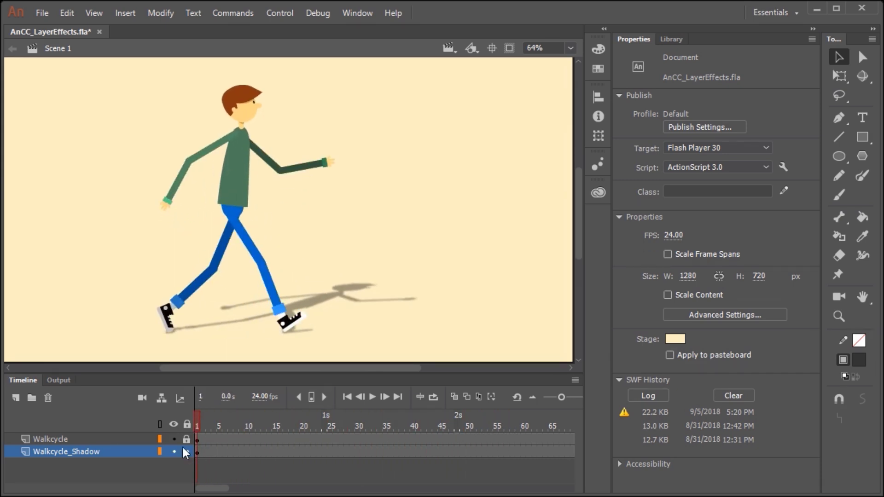
Step: Flatten the cast shadow further and skew it farther to the right with Free Transform
click(324, 297)
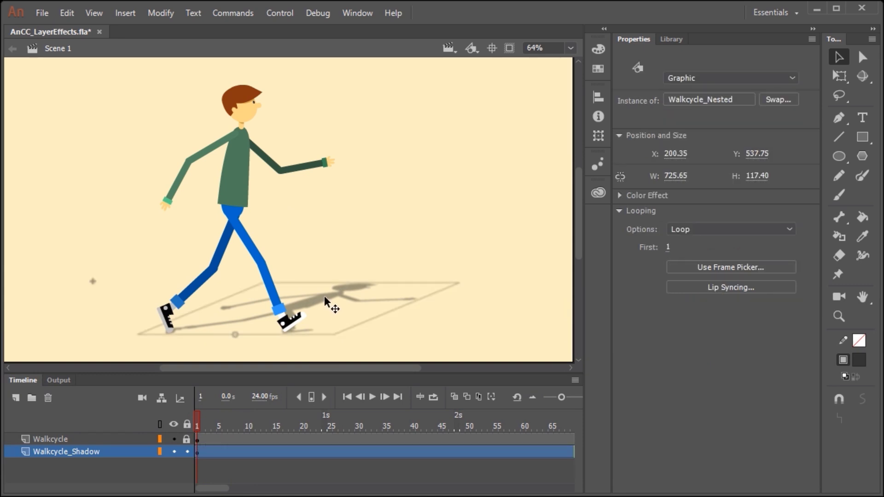
key(q)
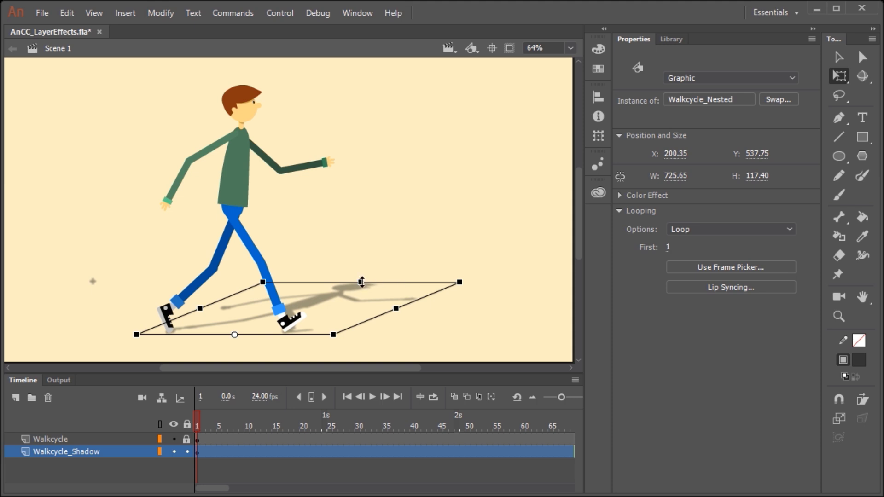
drag(362, 282, 410, 294)
drag(411, 294, 439, 294)
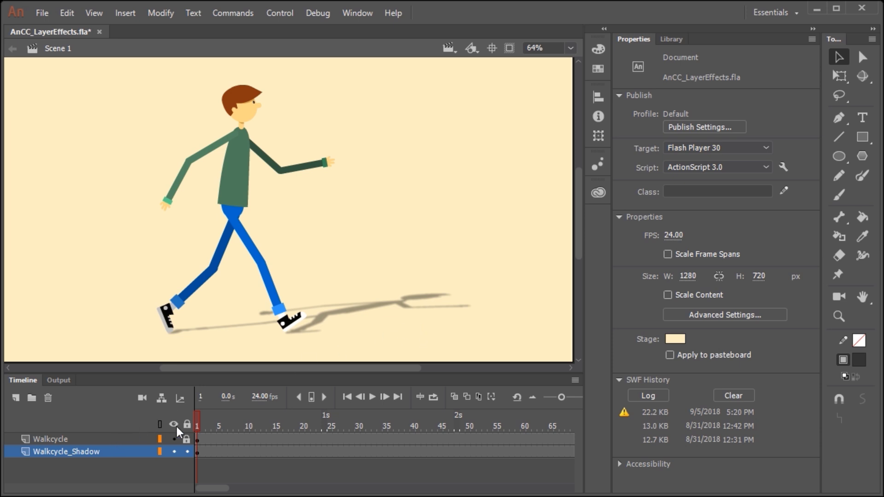
Step: Add a Bevel filter to the first frame of the Walkcycle_copy layer
click(633, 161)
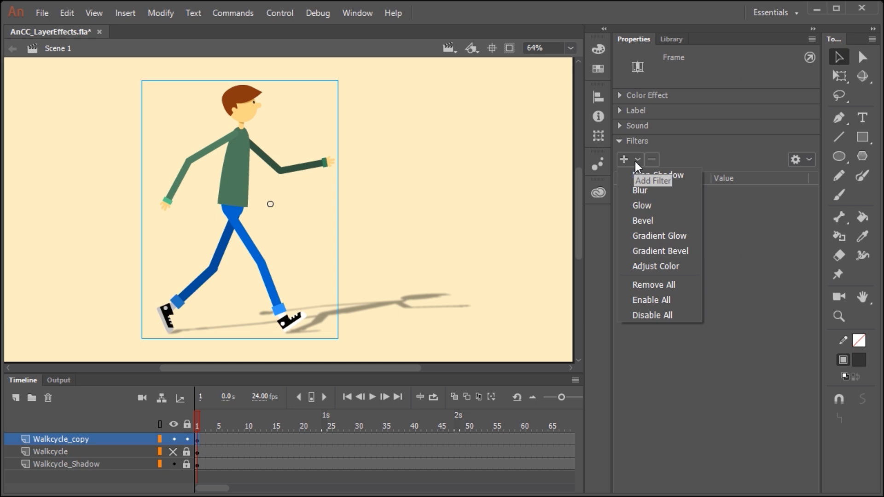
click(651, 220)
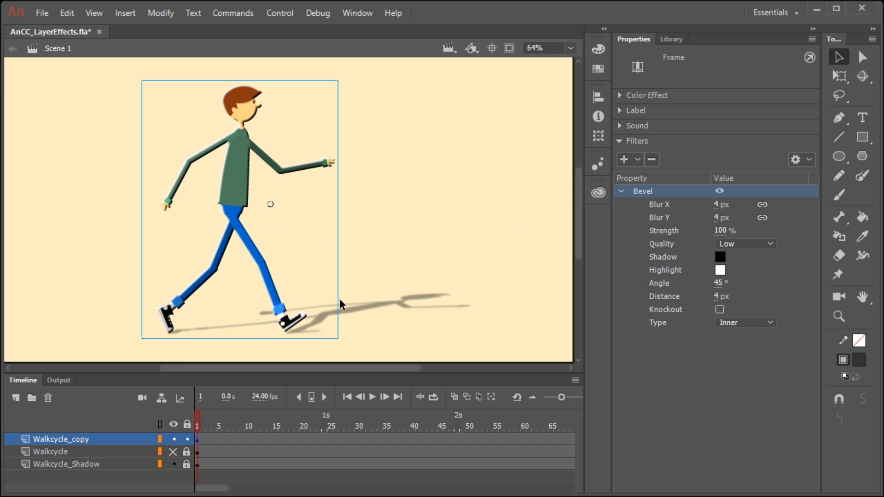
drag(578, 195, 578, 196)
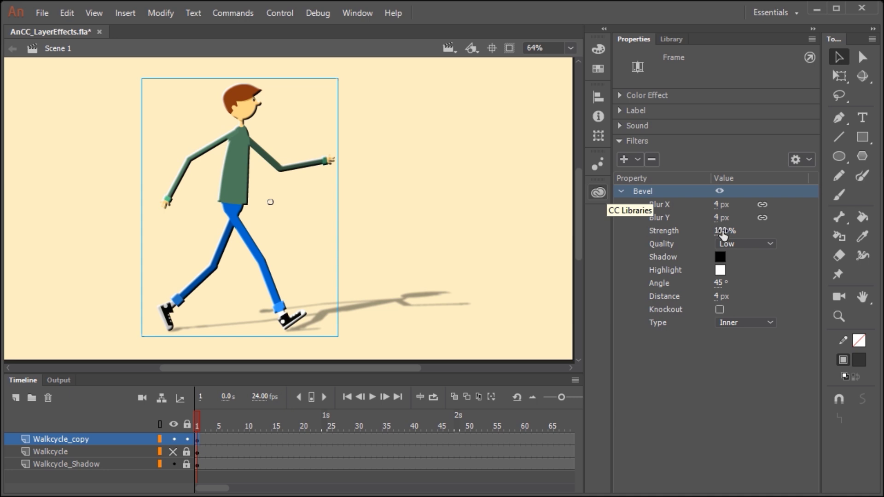
Step: Set the Bevel filter's strength to 29%, distance to 3 px and blur to 11 px
mouse_move(720, 230)
mouse_down()
mouse_move(659, 238)
mouse_move(733, 229)
mouse_up()
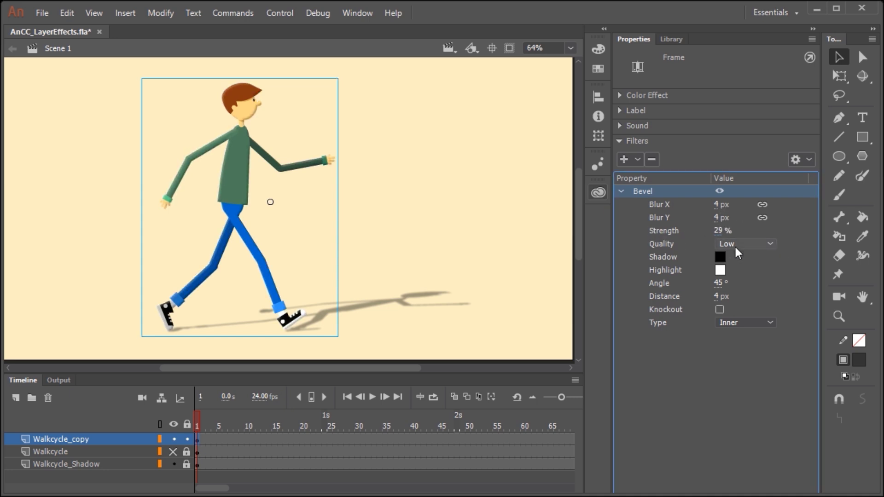
drag(723, 295, 717, 296)
drag(716, 217, 725, 218)
Step: Scrub through the beveled walk cycle, and refine the bevel to 42% strength, 7 px blur and Medium quality
mouse_move(195, 418)
mouse_down()
mouse_move(223, 423)
mouse_move(189, 421)
mouse_move(271, 428)
mouse_move(471, 385)
mouse_move(242, 405)
mouse_move(191, 427)
mouse_up()
click(197, 440)
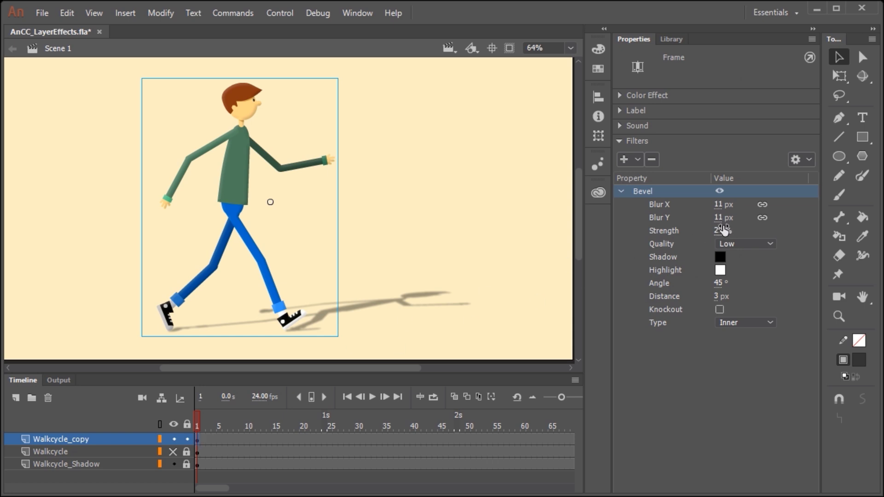
drag(719, 231, 730, 230)
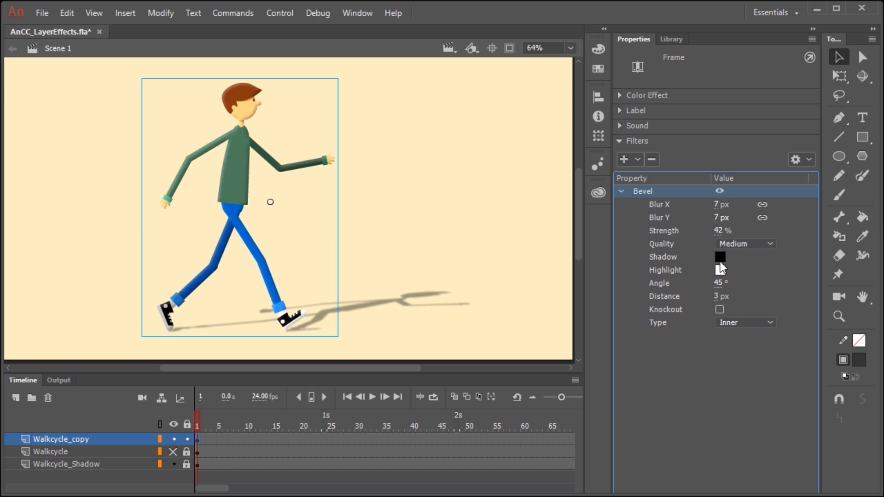
Step: Set the bevel's highlight color to yellow and, after trying magenta and blue, its shadow color to dark red #660000, and scrub the animation
click(720, 257)
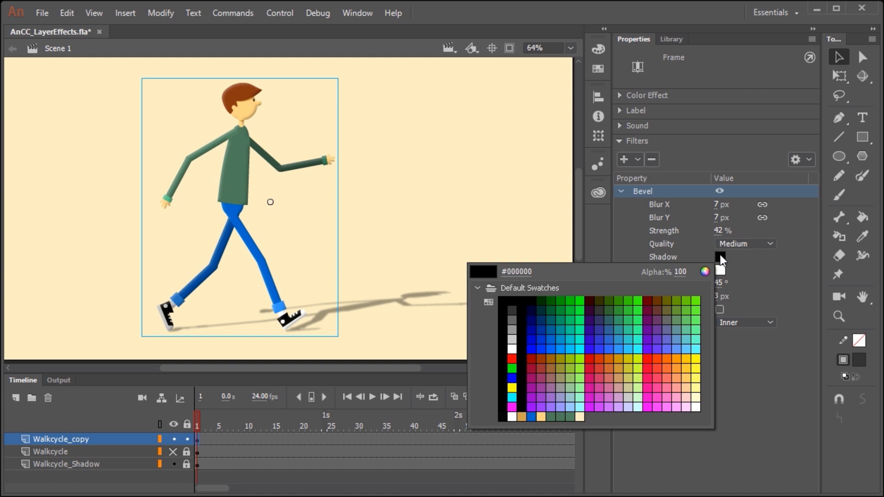
click(647, 395)
click(720, 270)
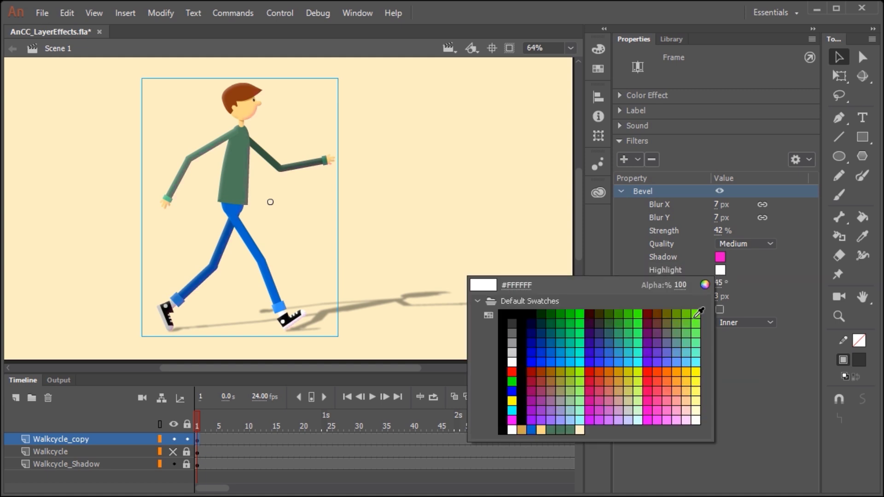
click(696, 372)
click(721, 257)
click(598, 340)
click(721, 257)
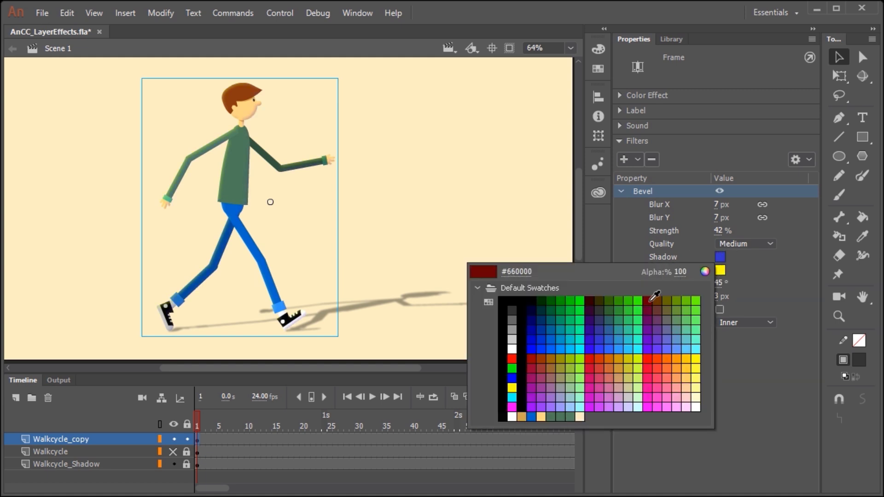
click(651, 302)
drag(198, 428, 242, 419)
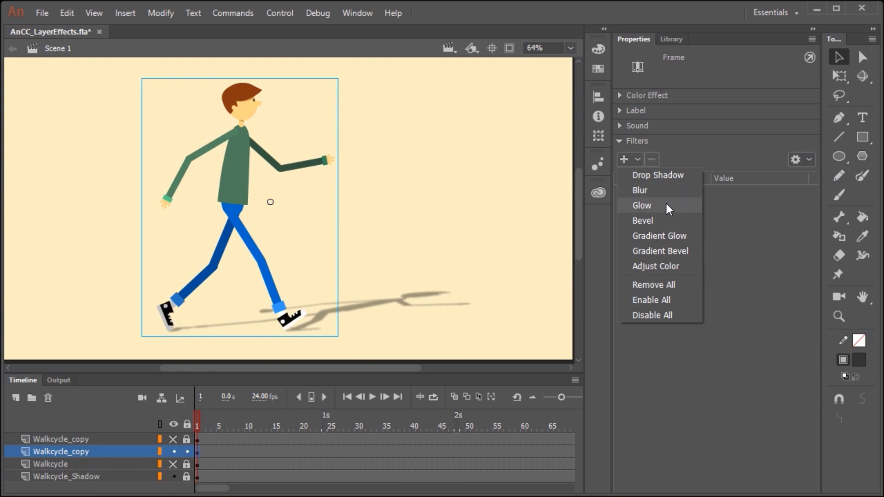
Step: Add a Glow filter to the first frame of the second, visible Walkcycle_copy layer
click(661, 204)
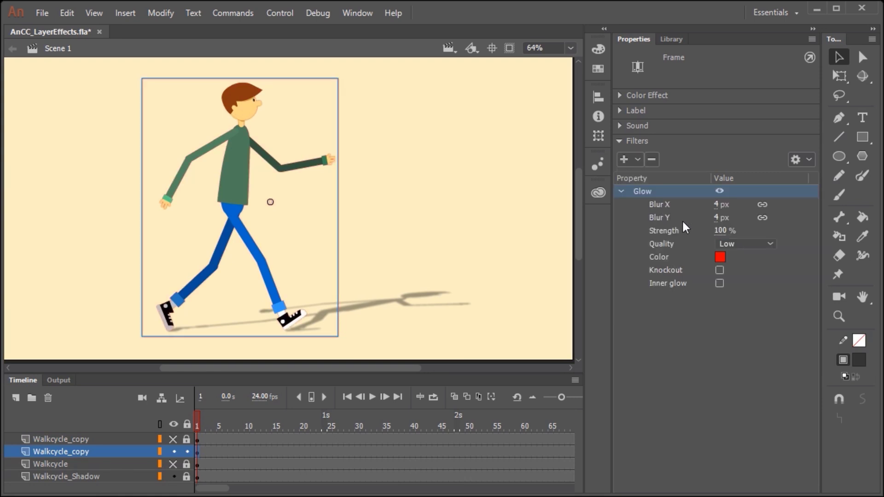
Step: Set the Glow filter's color to black, its blur to 10 px and its quality to Medium
drag(716, 204, 736, 230)
click(720, 257)
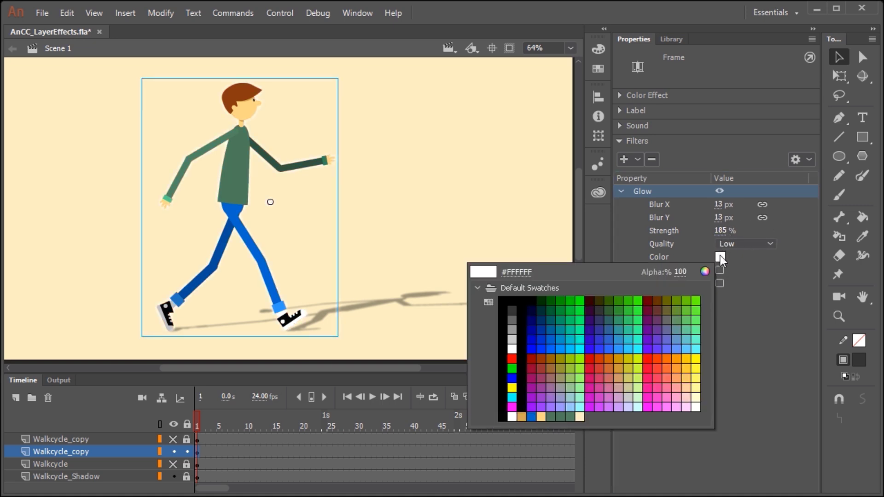
click(509, 299)
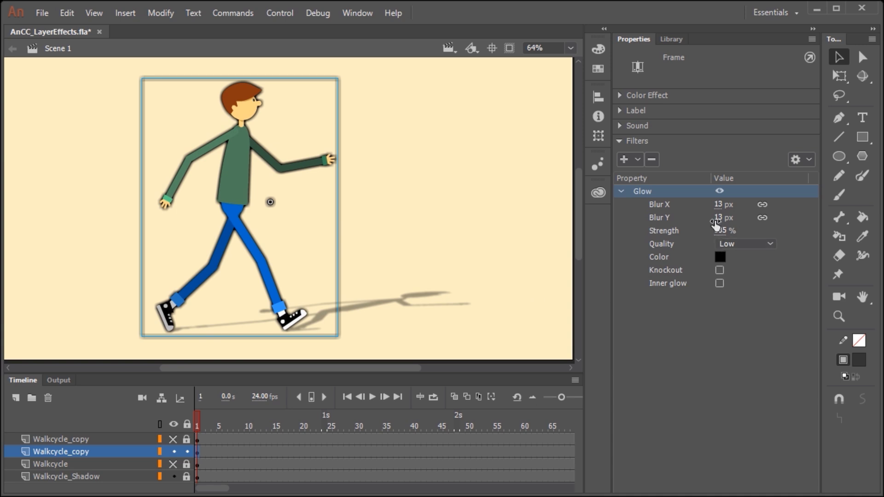
mouse_move(716, 218)
mouse_down()
mouse_move(696, 219)
mouse_move(716, 218)
mouse_up()
drag(790, 229, 726, 217)
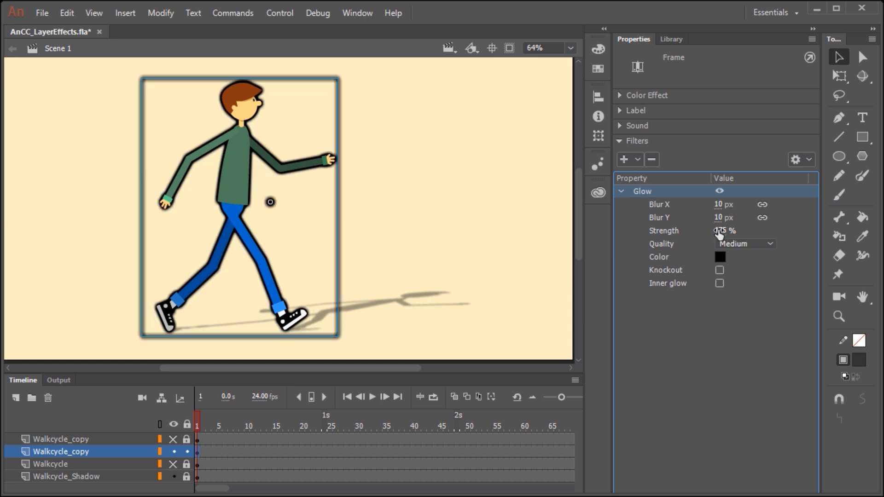
Step: Raise the Glow filter's strength to 1000%
drag(730, 229, 763, 228)
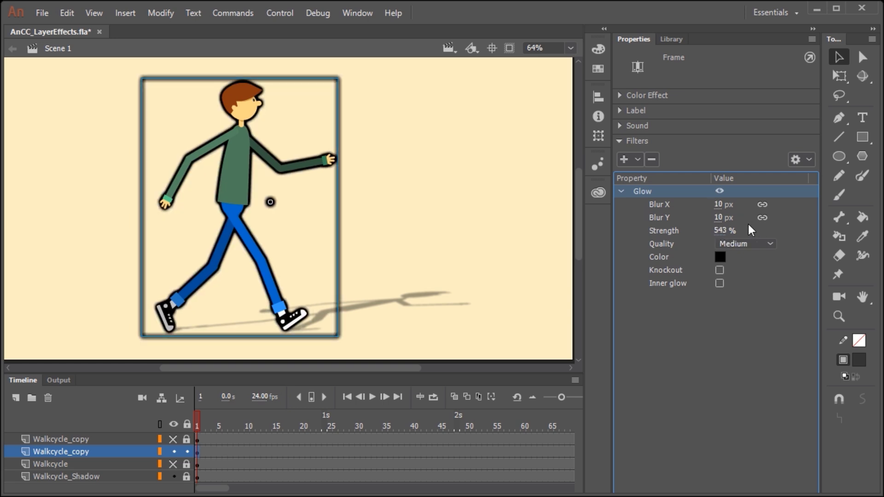
click(720, 231)
text(100)
key(Return)
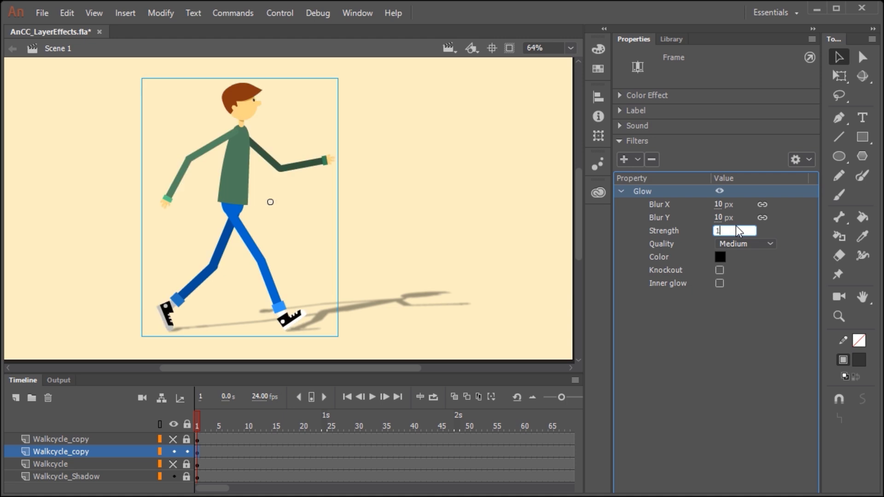
text(1000)
click(688, 306)
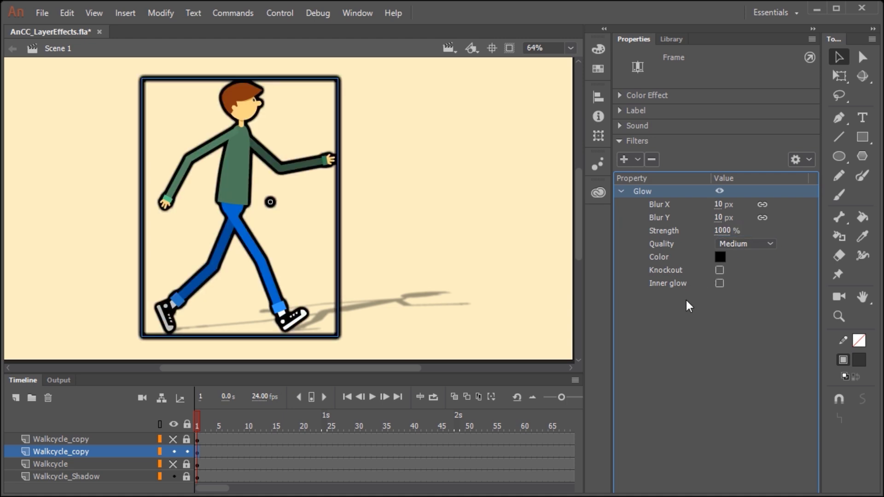
Step: Reduce the Glow filter's blur to 5 px for a thin outline, and scrub through the outlined walk cycle
click(719, 217)
text(8)
key(Return)
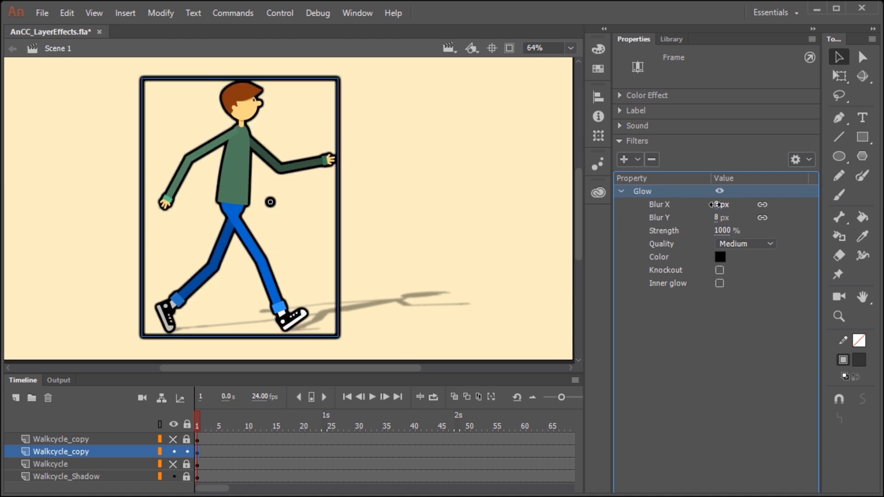
drag(715, 205, 713, 205)
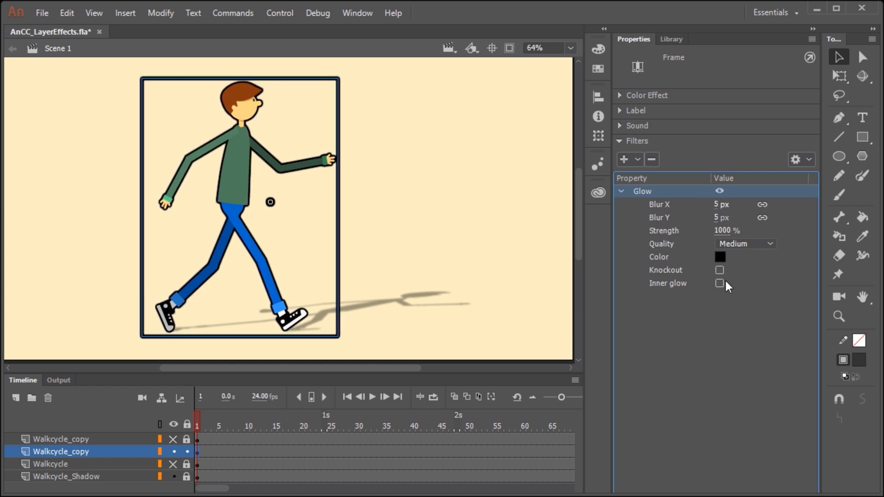
drag(210, 426, 257, 415)
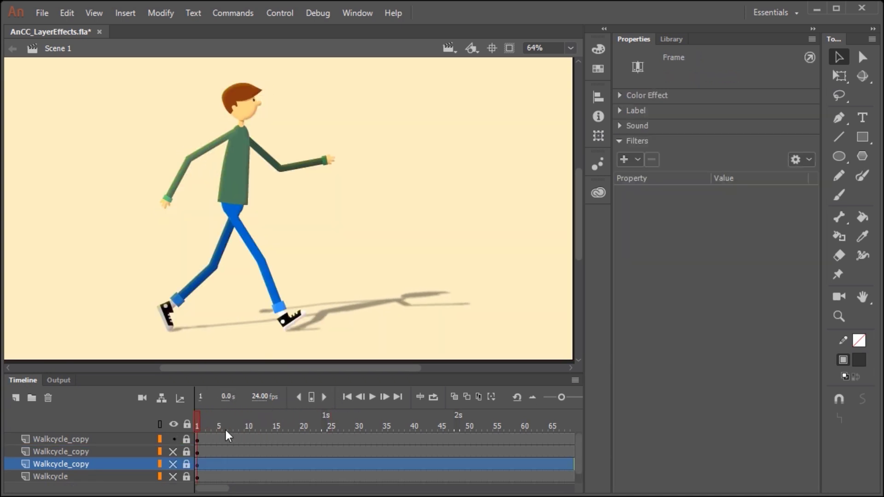
Step: Add an Adjust Color filter to the first frame of the top Walkcycle_copy layer, and shift its hue to recolor the character
click(198, 438)
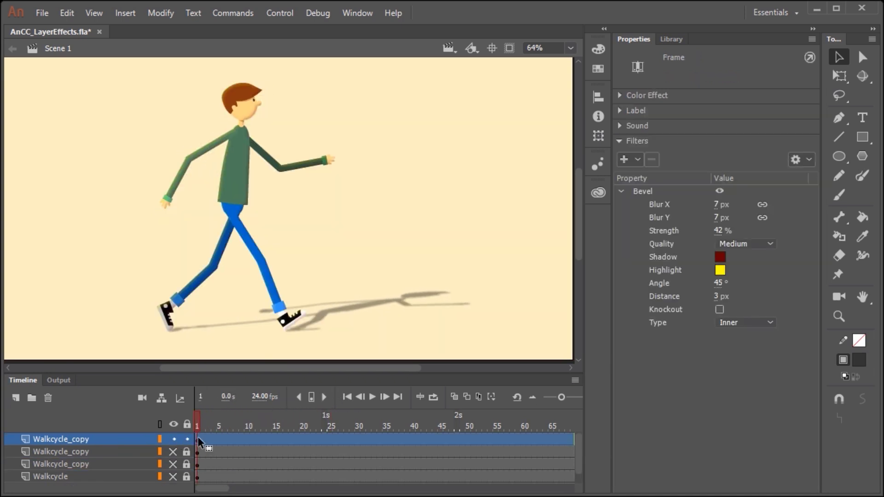
click(198, 438)
click(624, 159)
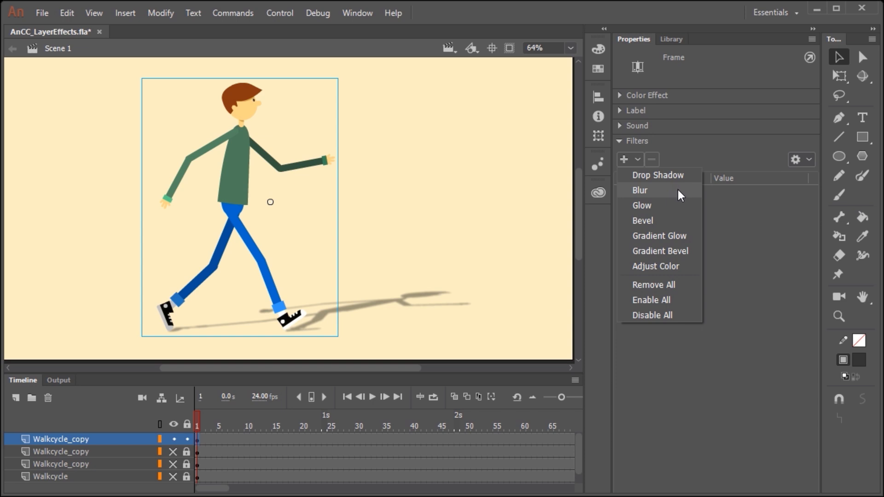
click(684, 266)
drag(719, 244, 666, 251)
mouse_move(717, 218)
mouse_down()
mouse_move(731, 217)
mouse_move(708, 218)
mouse_move(717, 205)
mouse_move(707, 207)
mouse_up()
Step: Scrub through and play the walk cycle to compare the filtered layers
drag(241, 423, 476, 385)
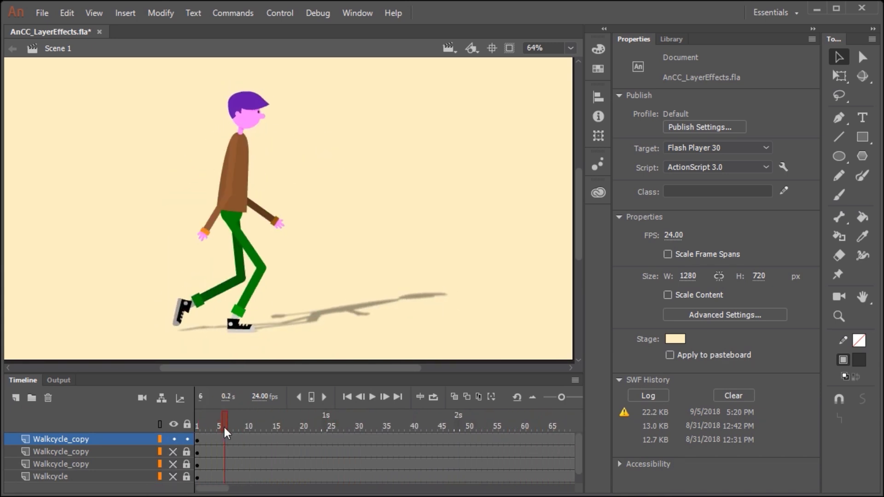
drag(223, 423, 465, 387)
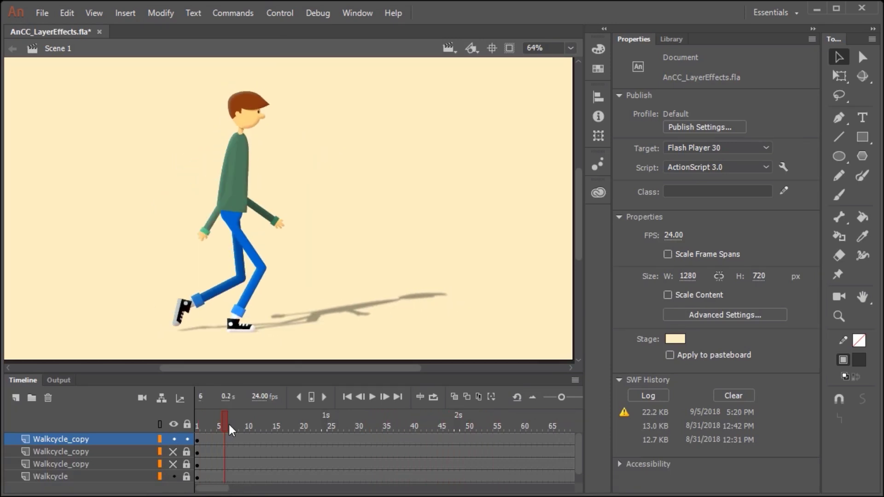
key(Return)
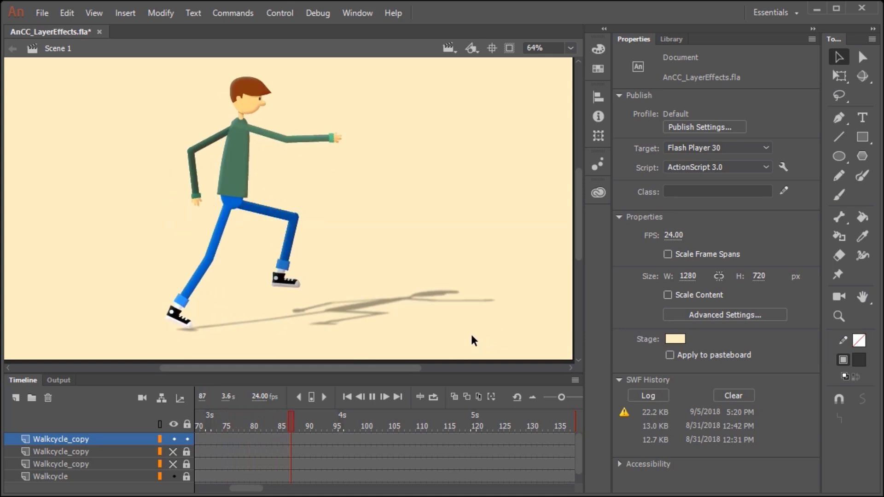
click(174, 452)
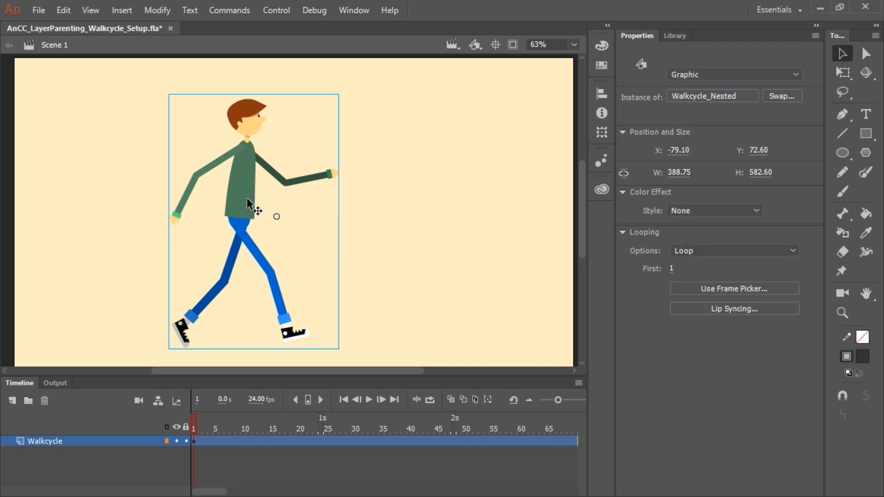
Step: Open the Walkcycle_Nested symbol for editing, enlarge the timeline, and check the first frames of the body-part layers from head to Sneaker
double_click(248, 203)
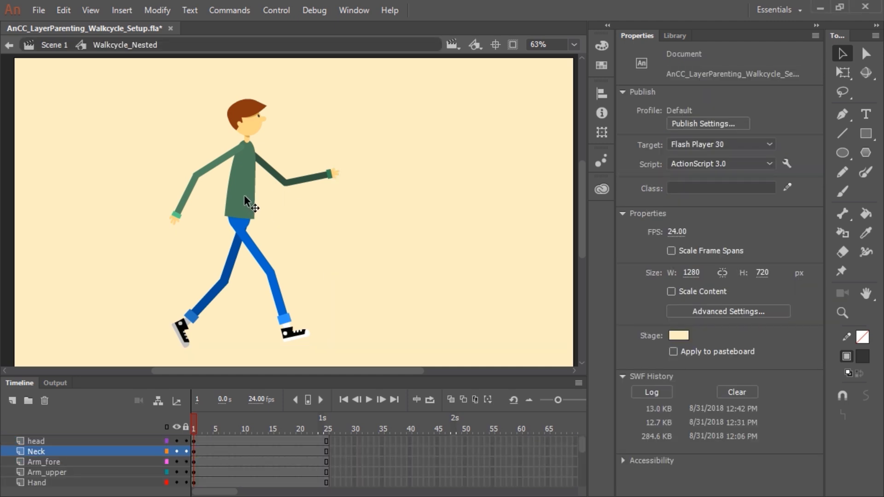
drag(552, 375, 502, 244)
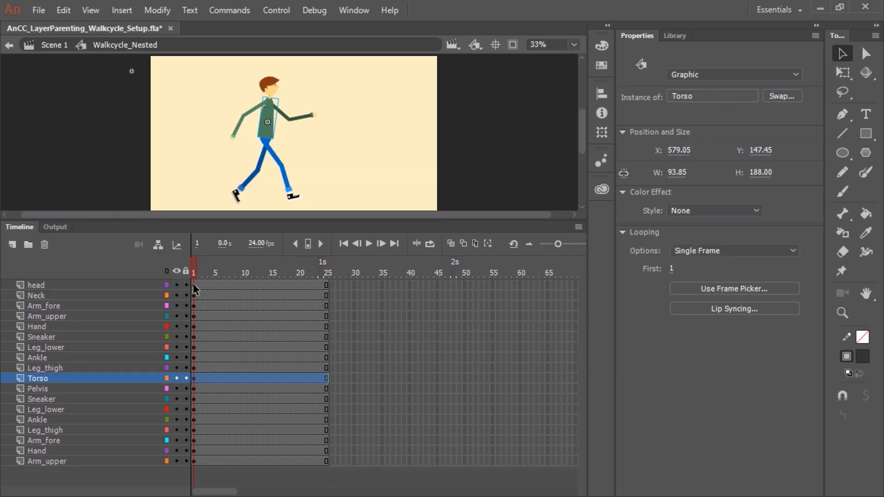
click(194, 285)
click(194, 295)
click(194, 316)
click(194, 326)
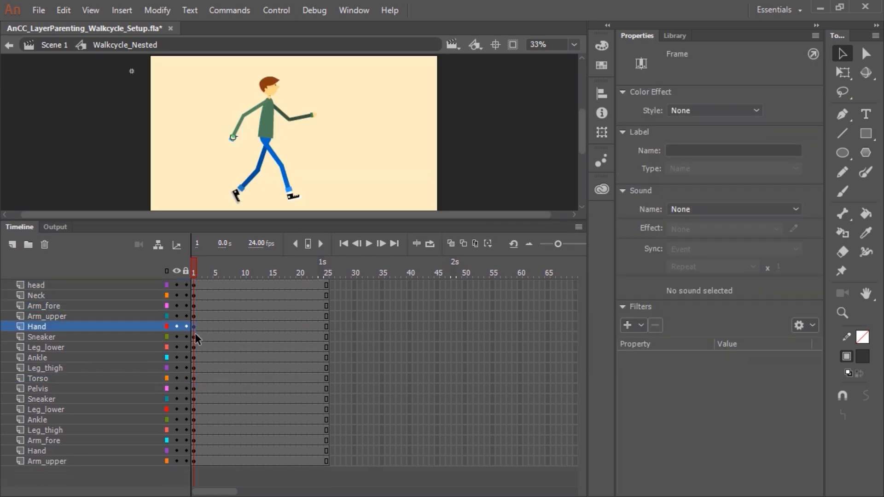
click(194, 337)
Step: Move the front Leg-thigh instance's transformation point to the hip joint, and rotate the thigh slightly with Free Transform
key(z)
click(269, 134)
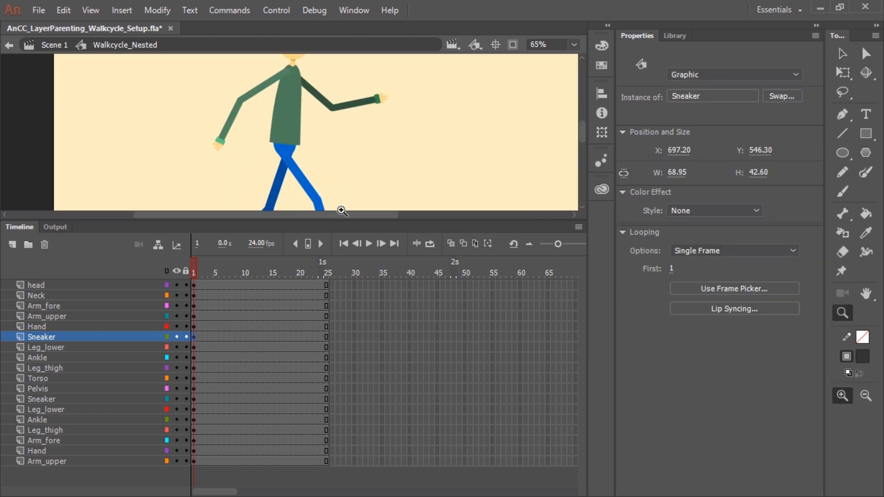
drag(343, 221, 349, 342)
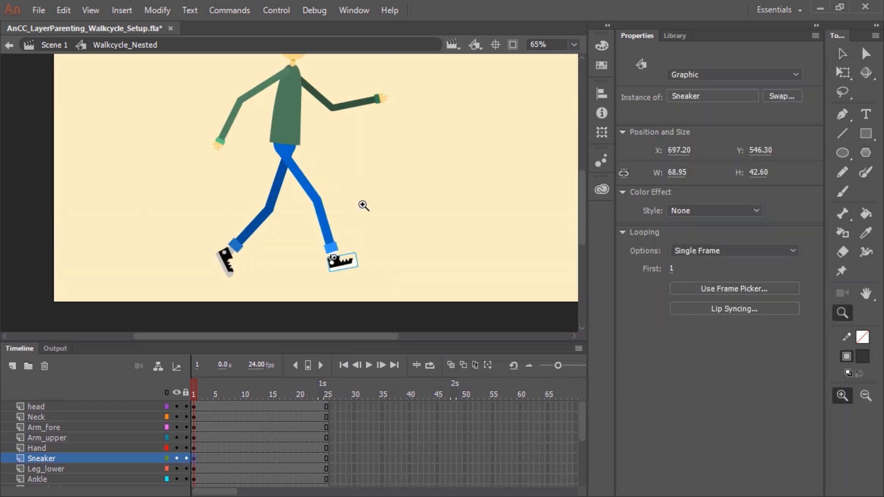
drag(360, 171, 368, 259)
key(v)
click(286, 217)
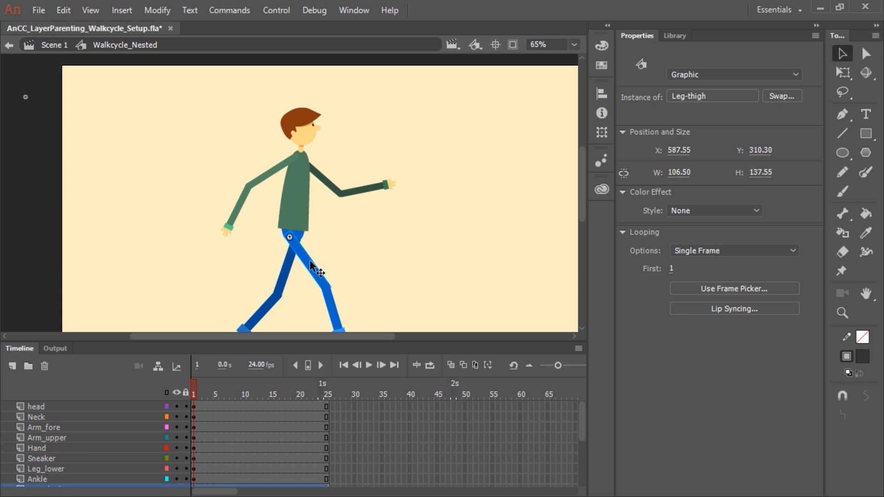
key(ctrl+equal)
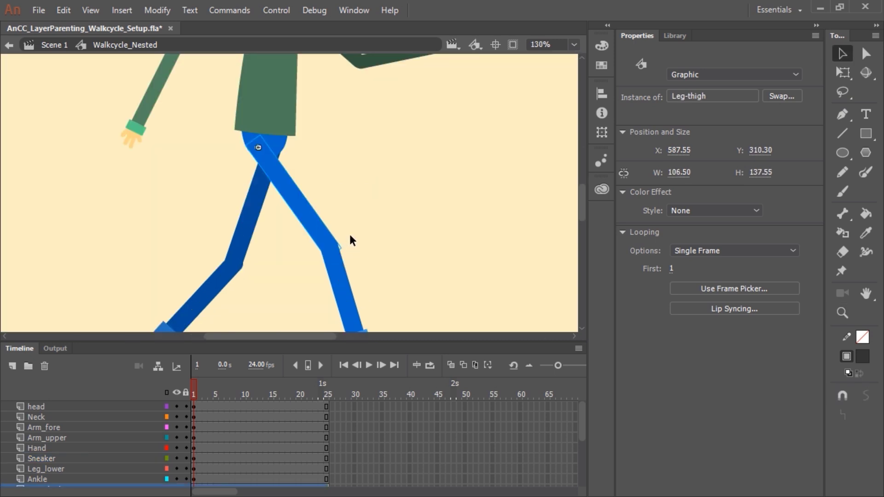
key(q)
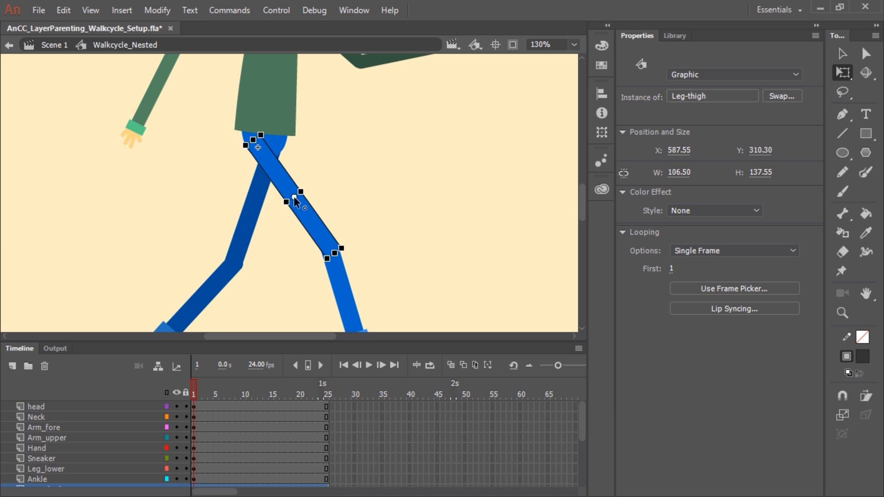
drag(293, 197, 258, 147)
mouse_move(348, 254)
mouse_down()
mouse_move(313, 288)
mouse_move(367, 233)
mouse_move(361, 253)
mouse_move(310, 292)
mouse_move(367, 236)
mouse_move(341, 256)
mouse_up()
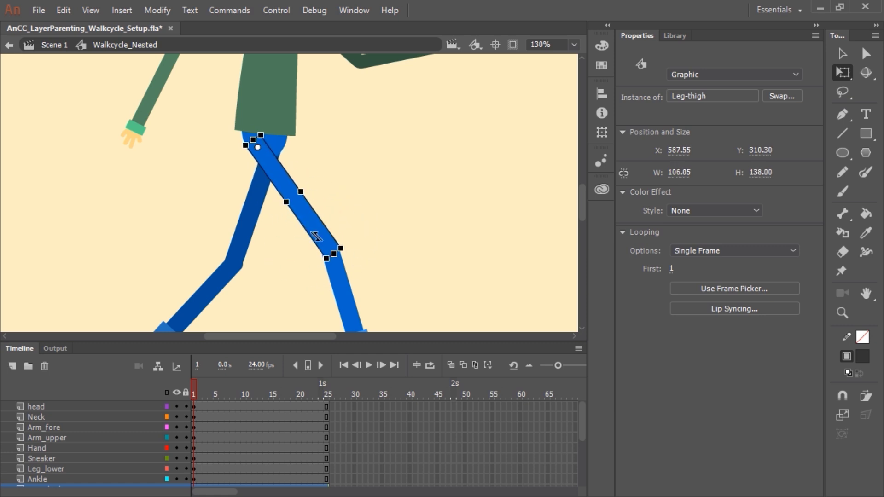
Step: Check the transformation points of the front lower leg and sneaker and of the near upper arm and forearm
drag(397, 281, 381, 158)
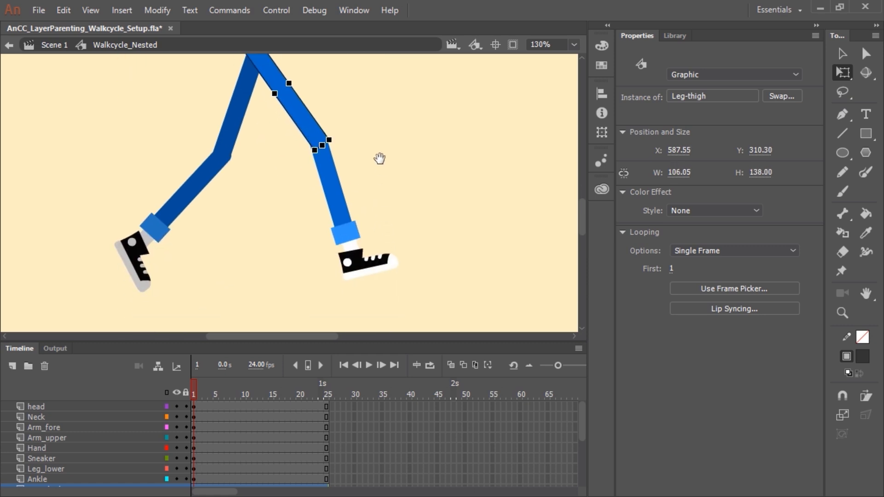
click(334, 190)
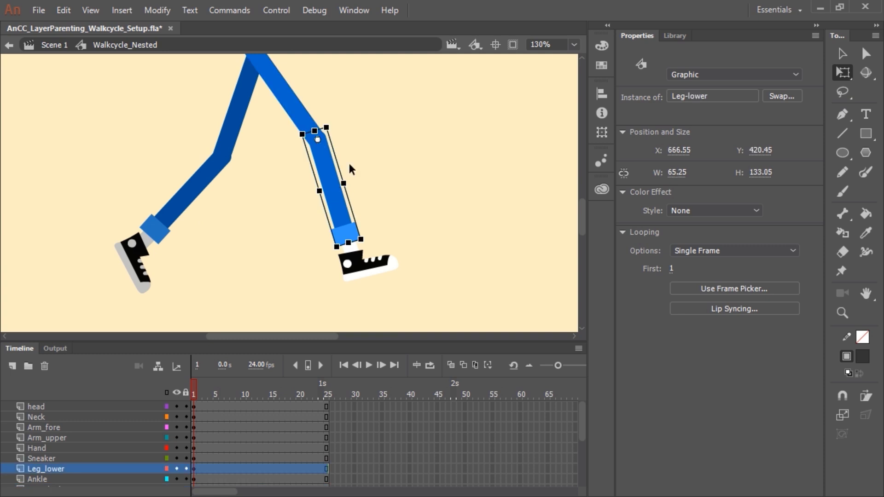
click(367, 270)
drag(371, 139, 388, 336)
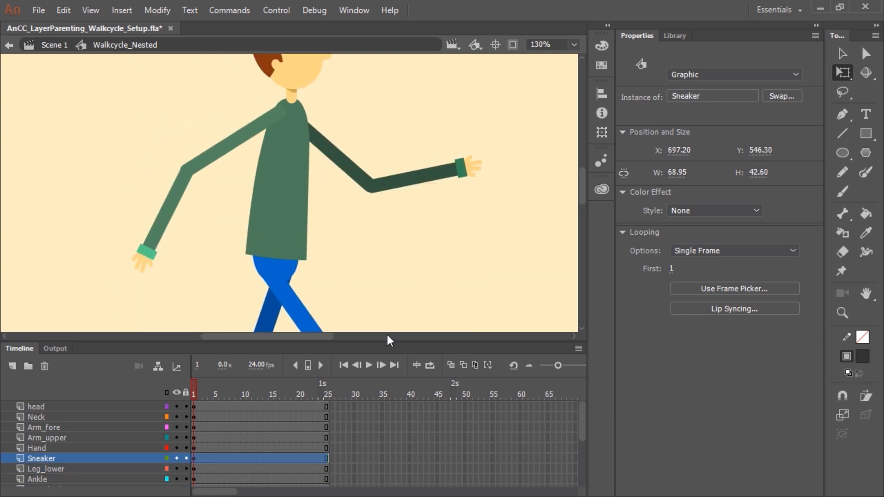
click(252, 145)
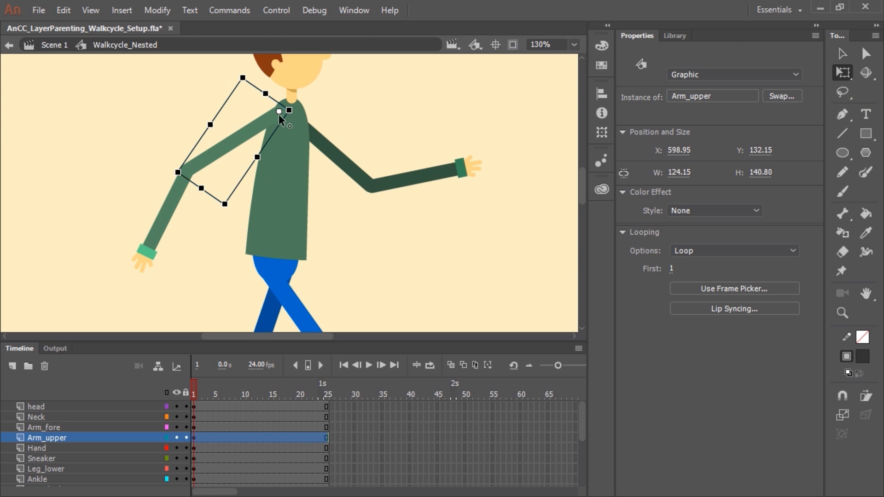
click(175, 210)
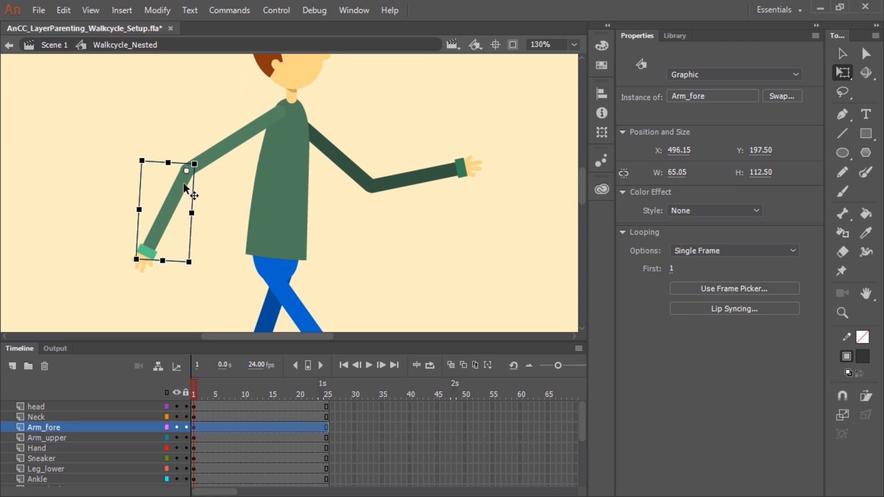
Step: Rotate the head slightly around its neck pivot with Free Transform, and deselect it
scroll(367, 134, up, 5)
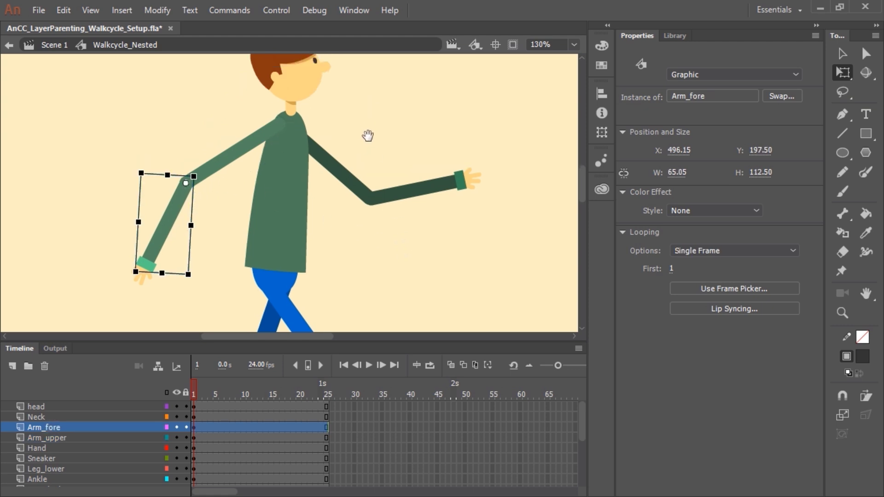
click(301, 171)
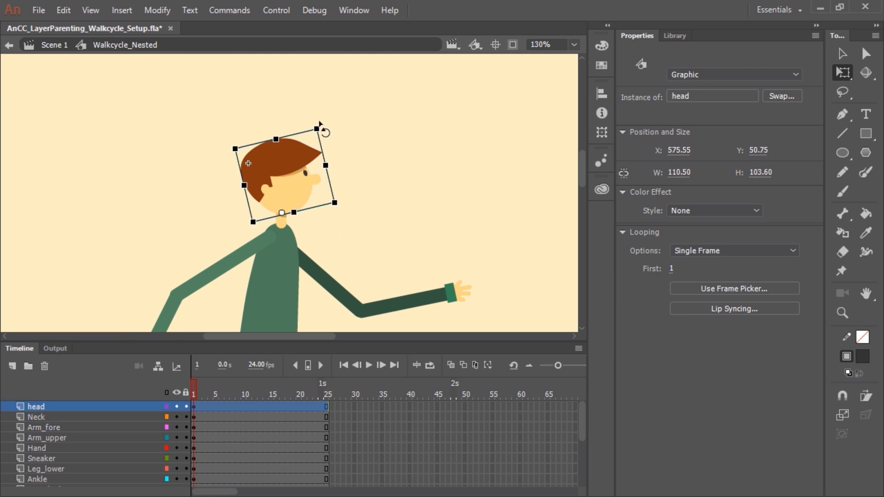
drag(321, 125, 322, 133)
click(391, 258)
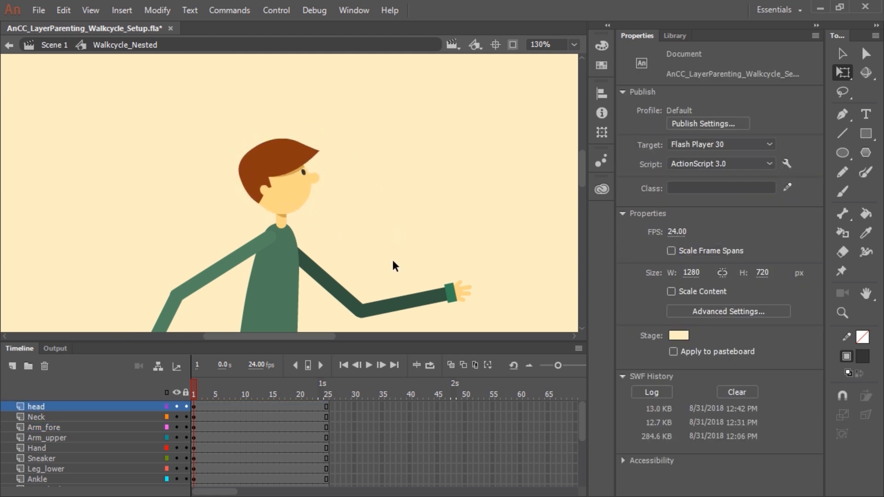
Step: Enlarge the timeline to list all body-part layers, and turn on the layer parenting view
drag(383, 268, 359, 181)
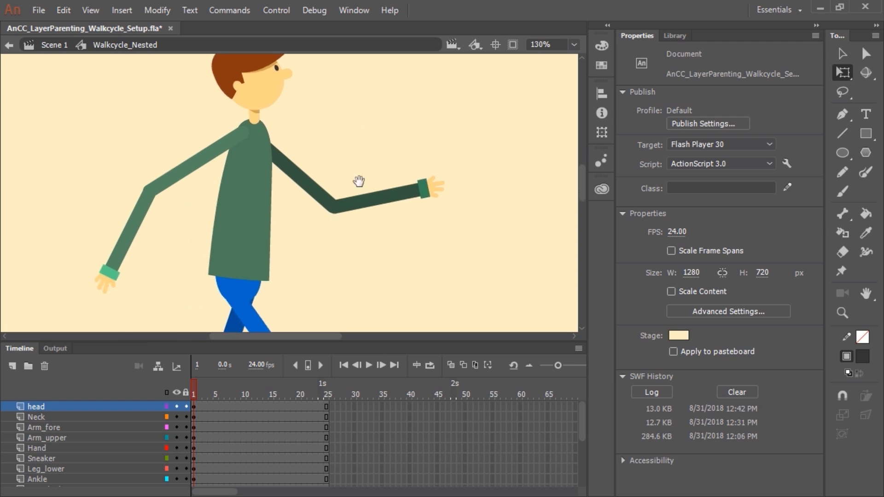
drag(383, 343, 404, 232)
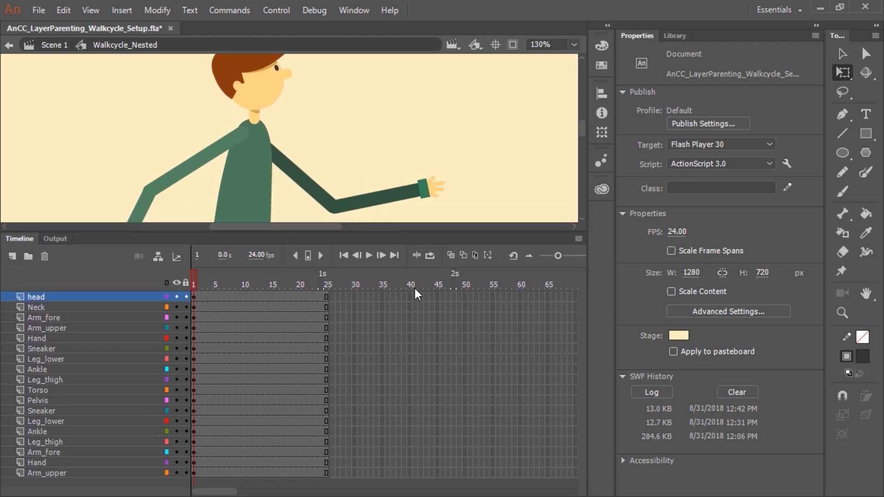
click(157, 257)
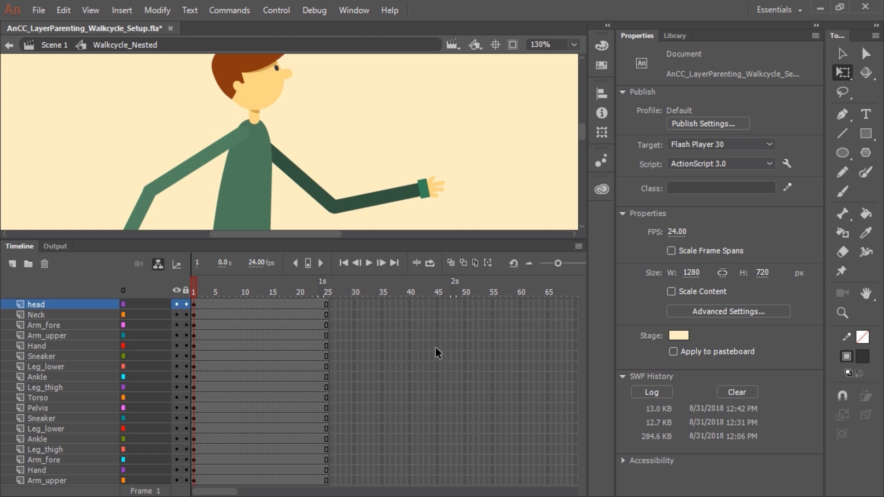
Step: Parent the Pelvis layer to the Torso layer in the layer parenting view
click(246, 188)
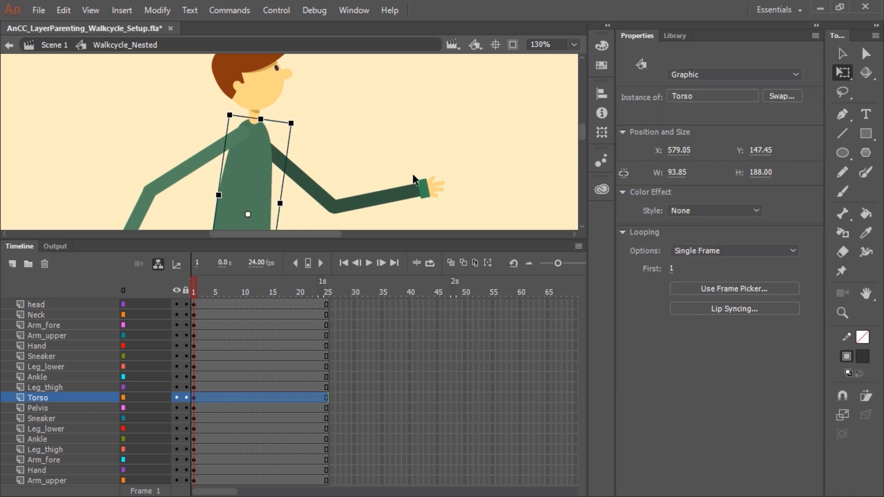
drag(582, 134, 581, 138)
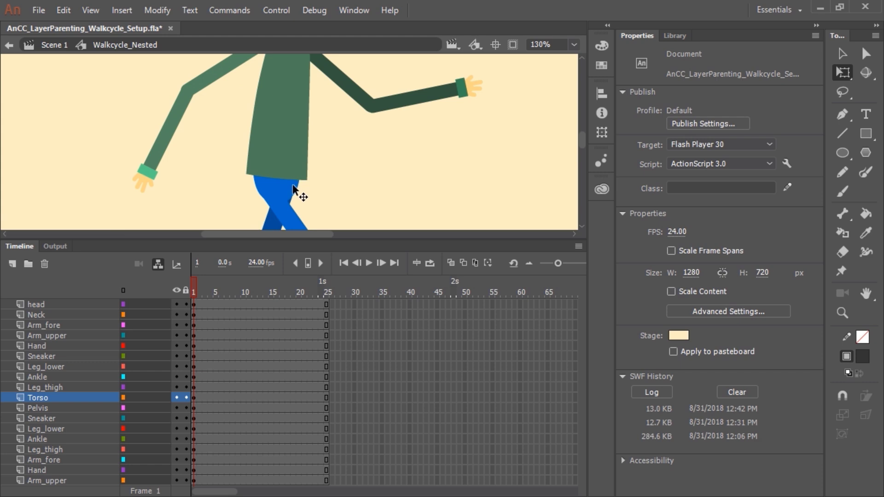
click(295, 195)
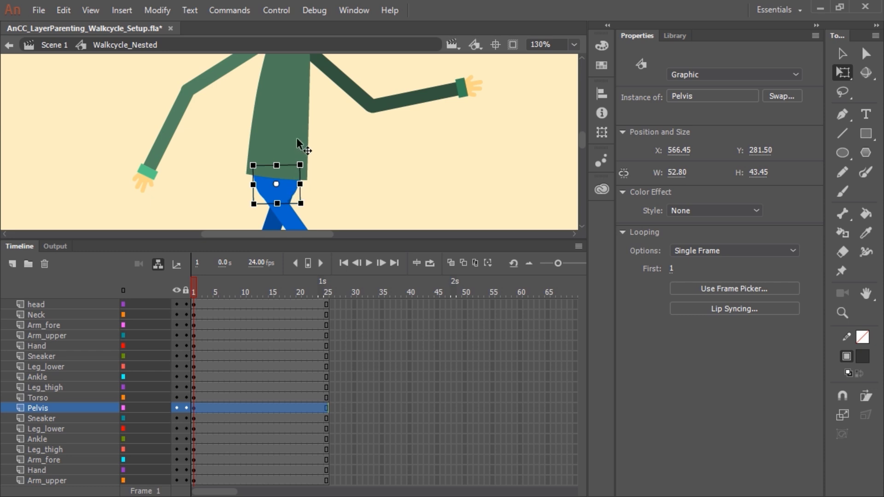
click(145, 408)
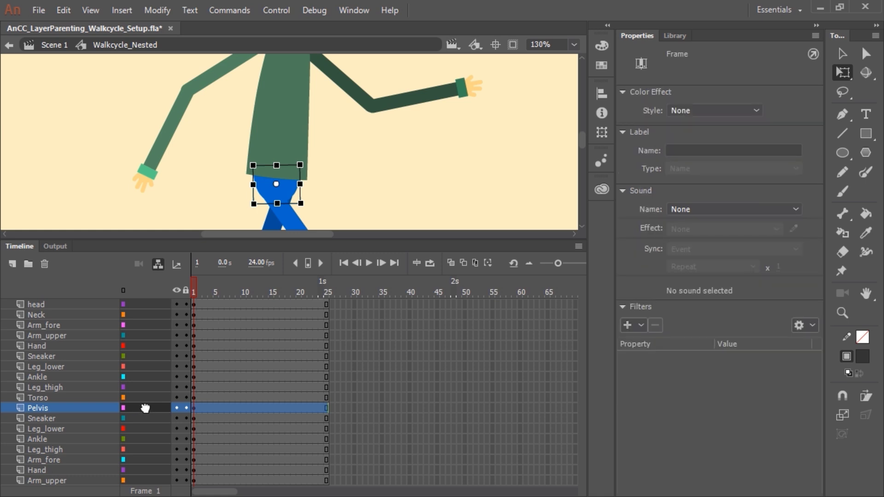
drag(145, 408, 141, 398)
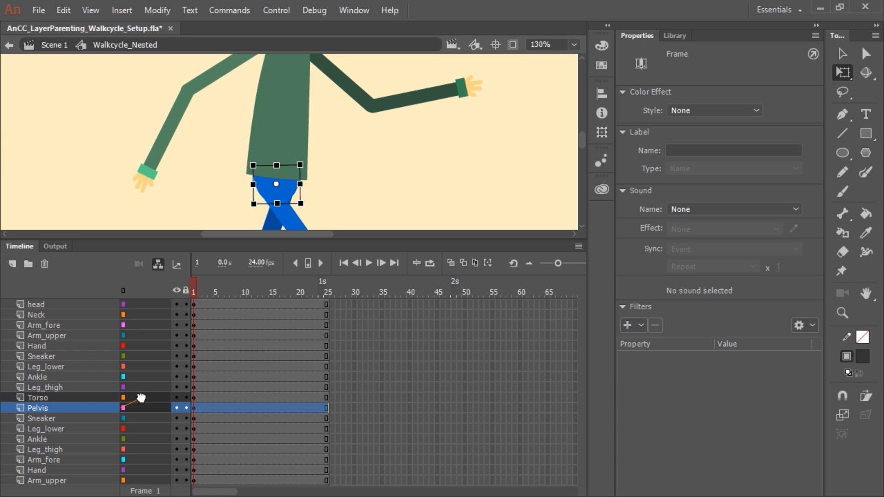
drag(141, 398, 140, 398)
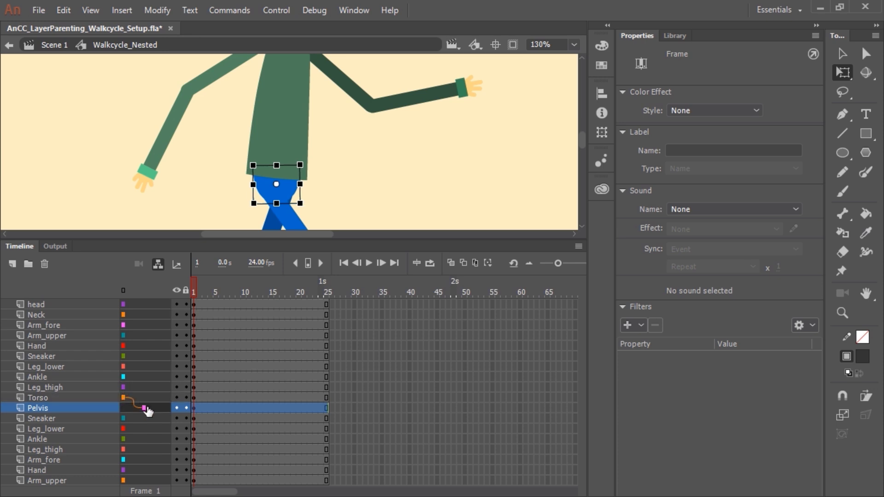
Step: Parent the front Leg_thigh layer to Pelvis, and the front Leg_lower layer to that Leg_thigh
key(v)
click(332, 152)
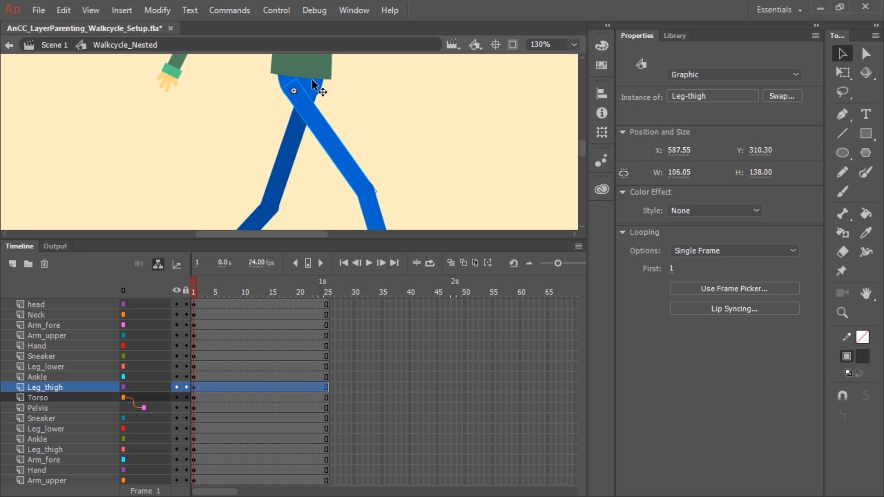
click(146, 387)
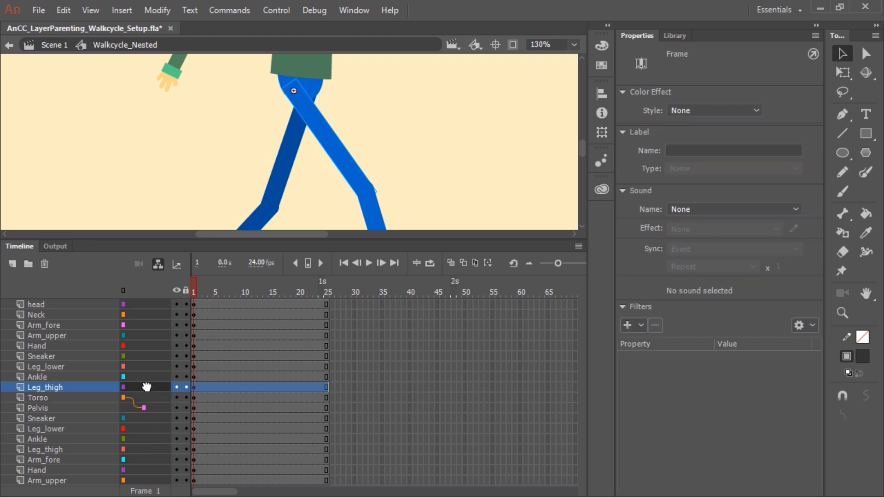
drag(148, 392, 154, 408)
key(space)
drag(430, 201, 379, 112)
click(330, 147)
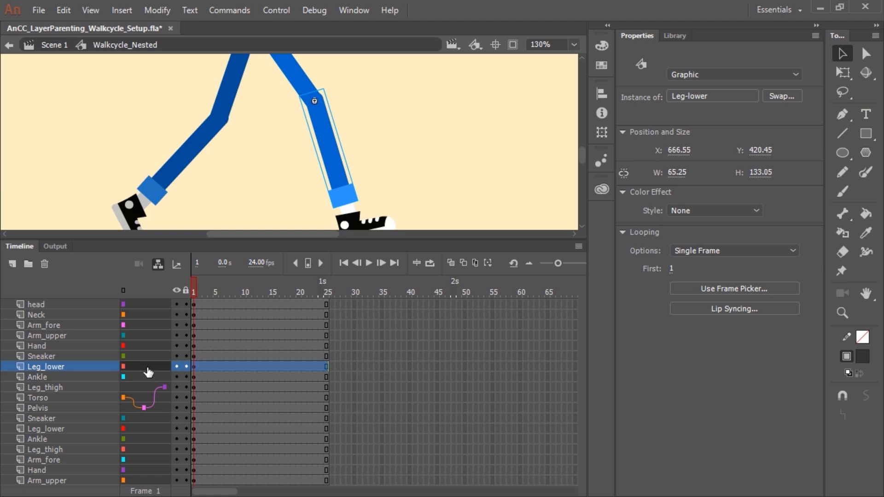
drag(147, 368, 150, 390)
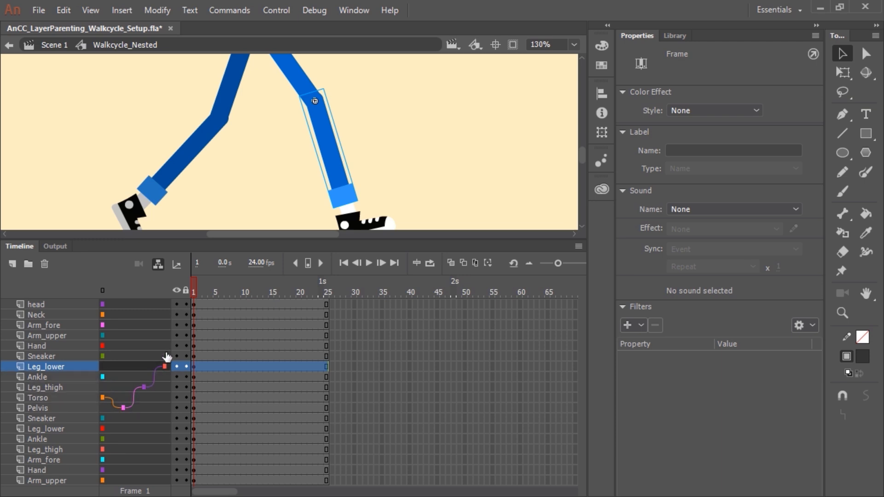
Step: Parent the front Ankle layer to the front Leg_lower, and the front Sneaker layer to that Ankle
click(351, 212)
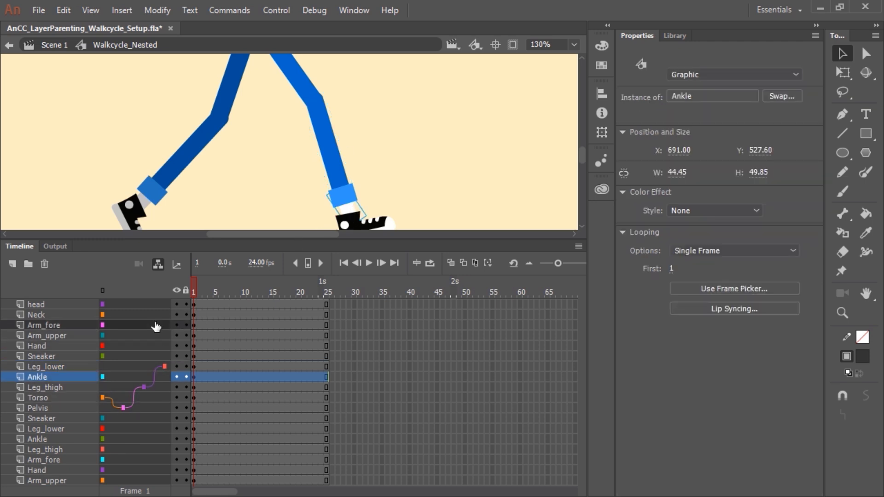
drag(127, 366, 129, 366)
click(367, 226)
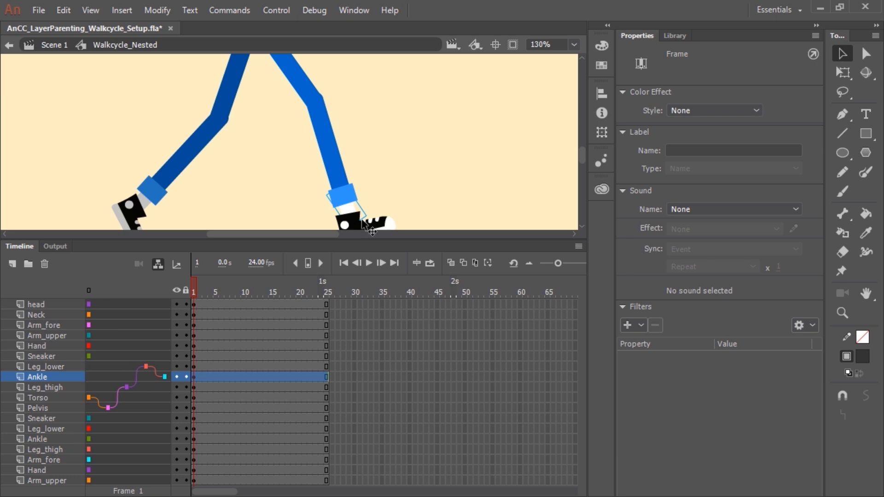
drag(414, 176, 380, 125)
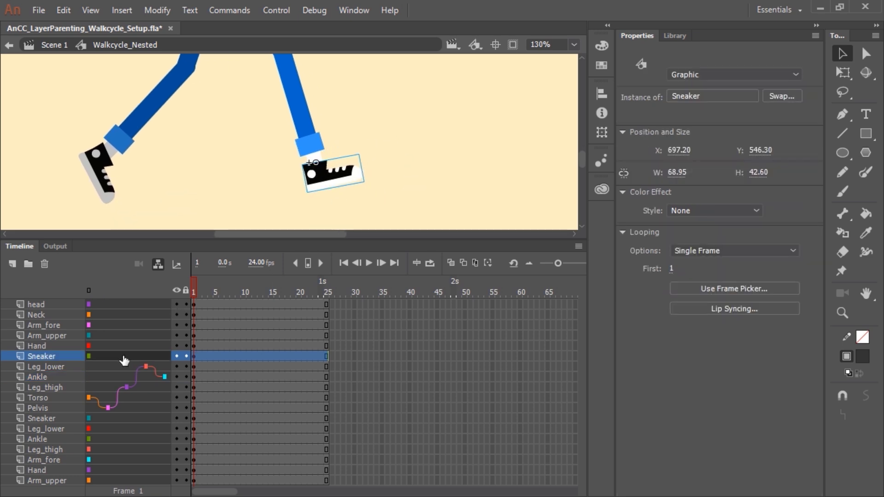
drag(123, 361, 124, 375)
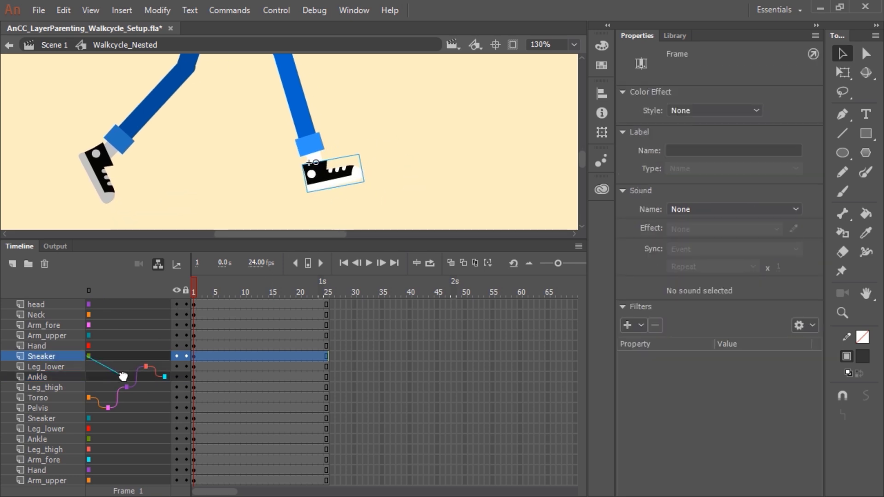
drag(124, 375, 125, 377)
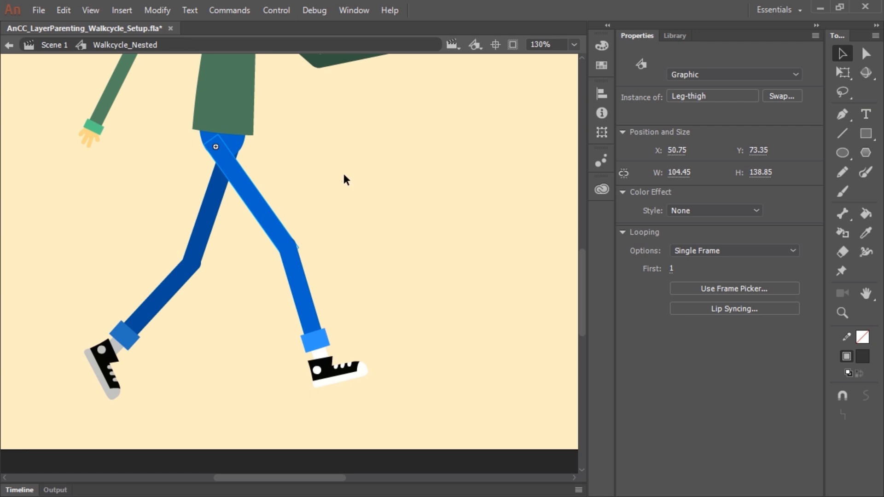
Step: Rotate the front thigh slightly about its hip pivot with Free Transform to test the parented leg
click(843, 73)
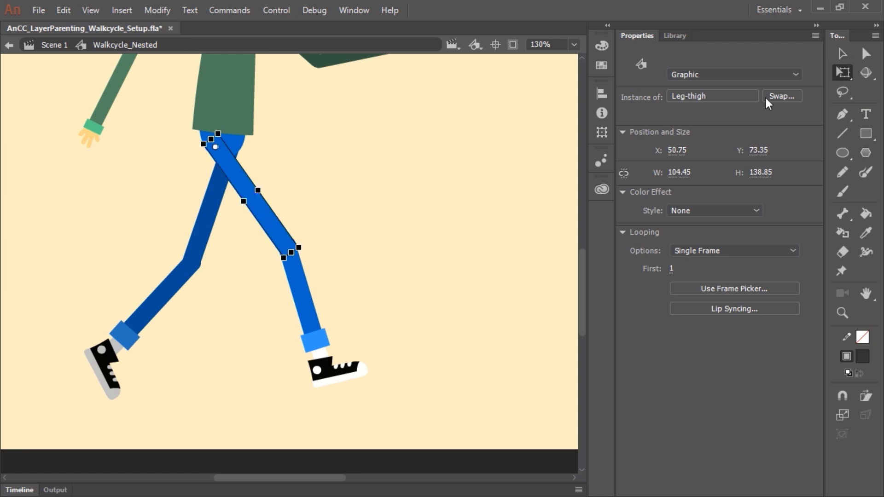
click(223, 140)
mouse_move(251, 171)
mouse_down()
mouse_move(250, 183)
mouse_move(241, 181)
mouse_move(257, 173)
mouse_up()
click(251, 210)
mouse_move(293, 259)
mouse_down()
mouse_move(292, 269)
mouse_move(316, 246)
mouse_move(308, 260)
mouse_up()
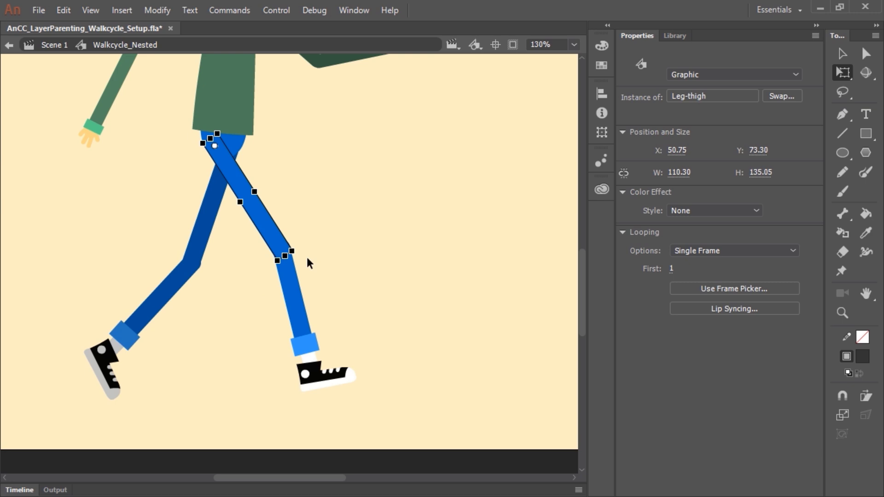
Step: Rotate the front lower leg slightly about the knee, and try rotating the torso to test the parenting chain
click(293, 296)
drag(330, 357, 340, 378)
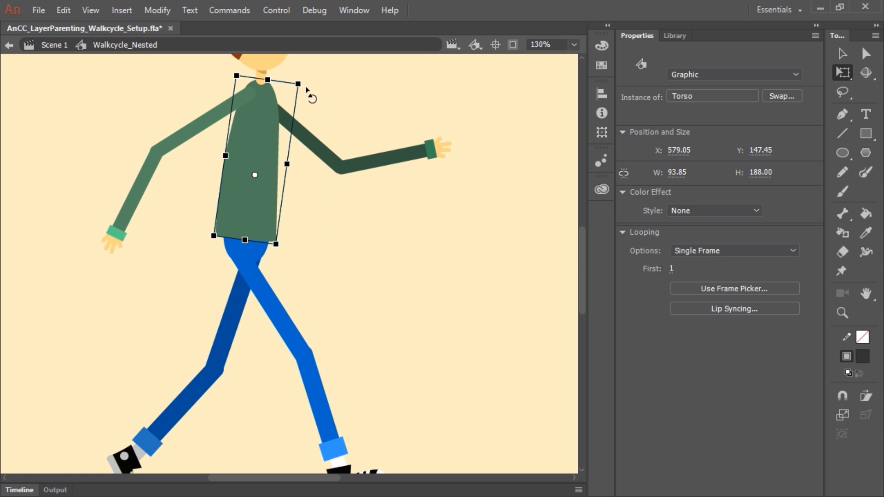
mouse_move(305, 88)
mouse_down()
mouse_move(316, 92)
mouse_move(239, 82)
mouse_move(337, 114)
mouse_move(292, 85)
mouse_move(292, 99)
mouse_up()
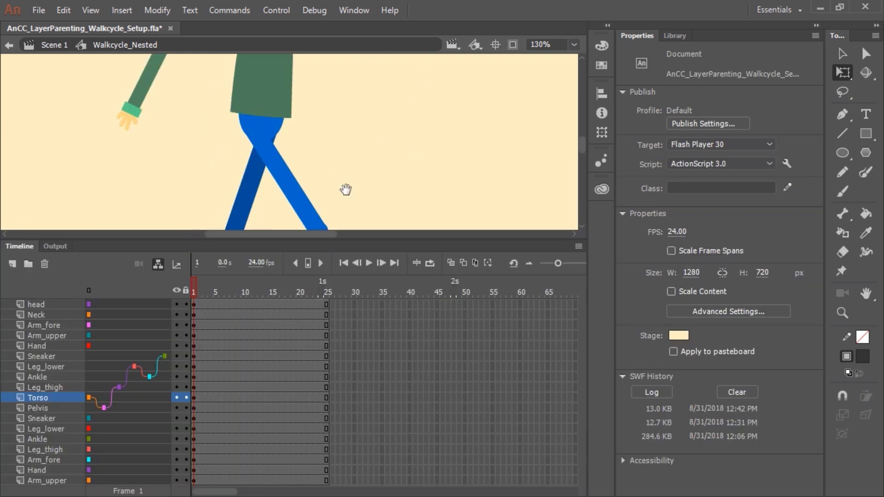
Step: Parent the back Leg_thigh layer to Pelvis, and the back Leg_lower layer to that Leg_thigh
click(836, 55)
click(335, 192)
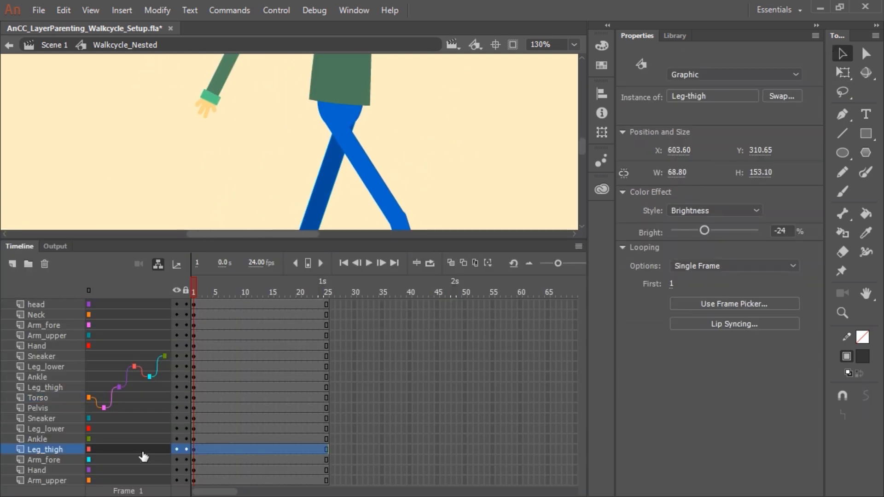
drag(142, 454, 138, 409)
drag(88, 429, 142, 452)
Step: Parent the back Ankle layer to the back Leg_lower and the back Sneaker to that Ankle, and check the leg with Free Transform
drag(254, 224, 320, 151)
click(281, 155)
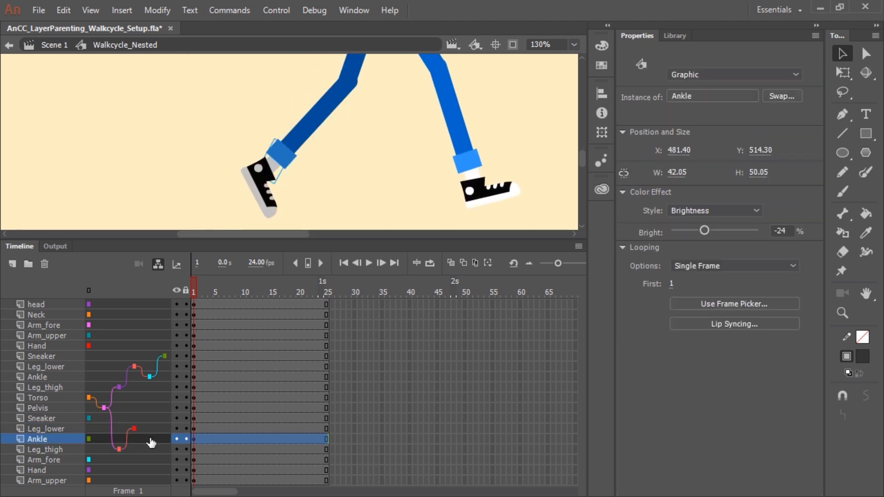
mouse_move(150, 440)
mouse_down()
mouse_move(147, 418)
mouse_move(158, 441)
mouse_up()
click(263, 184)
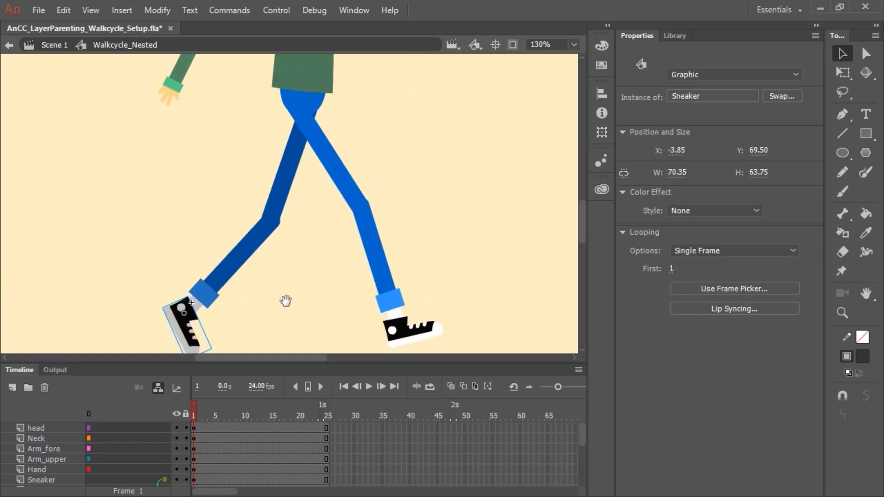
key(q)
click(274, 207)
click(250, 272)
Step: Chain the near arm's layers by parenting Arm_upper to Torso, Arm_fore to Arm_upper and Hand to Arm_fore
scroll(400, 316, up, 10)
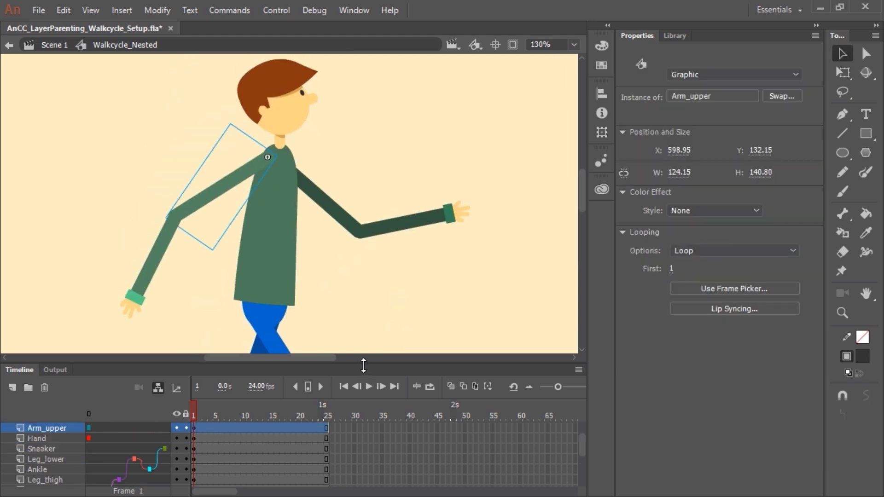
drag(363, 366, 363, 288)
drag(409, 228, 446, 166)
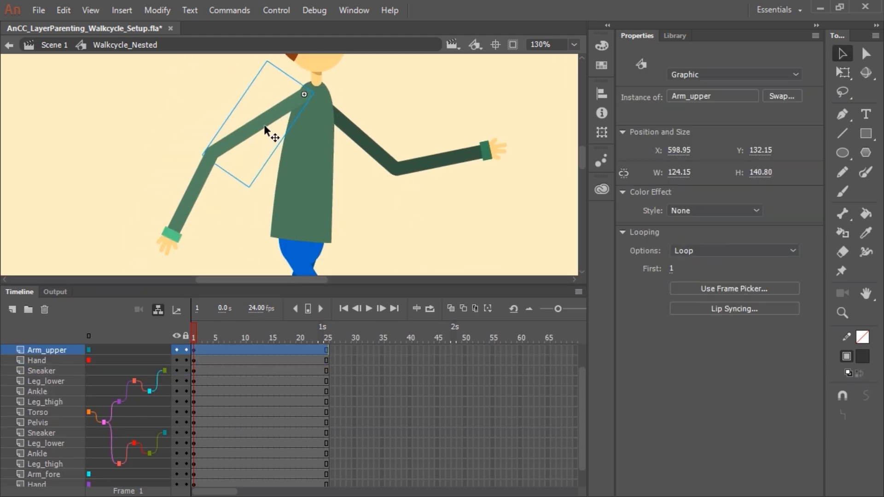
drag(120, 351, 128, 411)
click(192, 207)
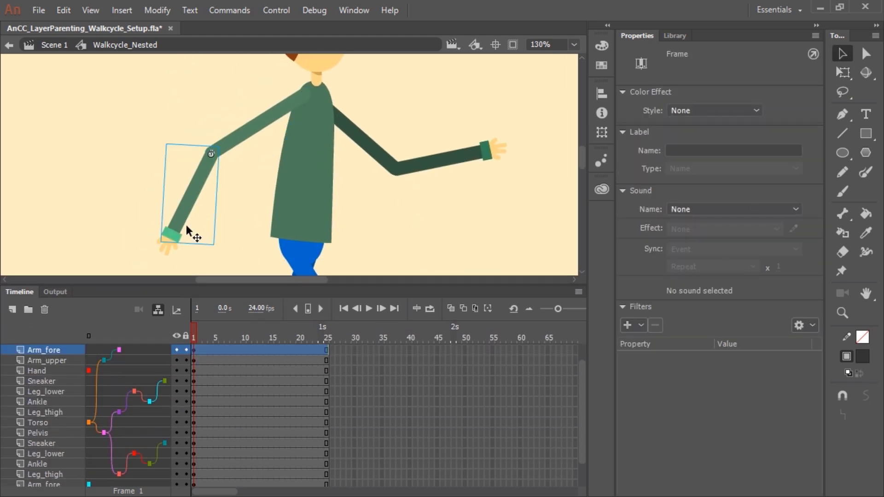
click(171, 243)
drag(89, 371, 142, 351)
drag(253, 127, 256, 129)
Step: Chain the far arm's layers by parenting its Arm_upper to Torso, Arm_fore to Arm_upper and Hand to Arm_fore
click(375, 154)
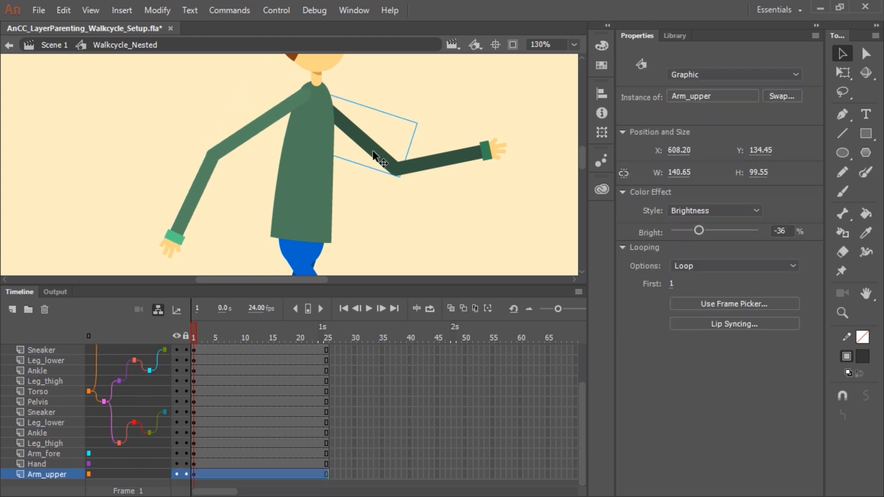
drag(128, 475, 138, 395)
click(431, 168)
mouse_move(138, 455)
mouse_down()
mouse_move(138, 474)
mouse_move(148, 454)
mouse_up()
click(502, 148)
click(397, 174)
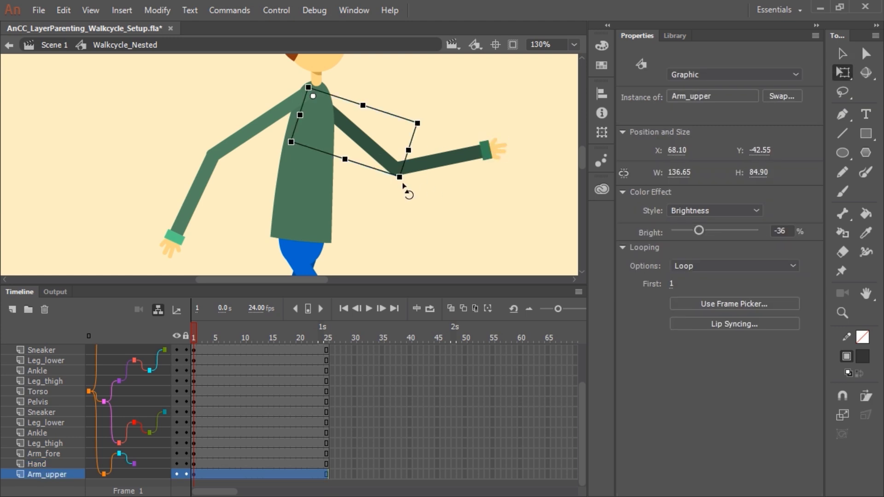
Step: Parent the Neck layer to Torso and the head layer to Neck
scroll(416, 164, up, 5)
click(336, 225)
drag(135, 351, 154, 361)
click(319, 196)
drag(299, 175, 271, 122)
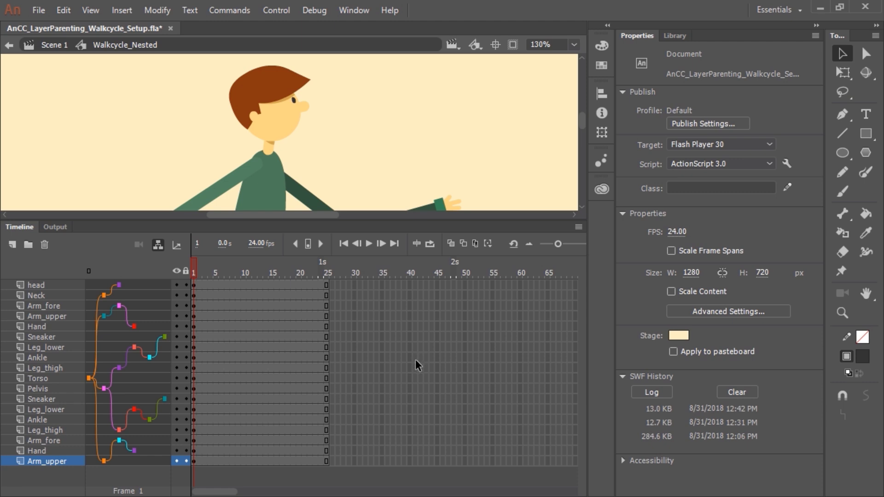
Step: Examine the options for removing or changing the parent of the near Arm_upper layer
click(147, 318)
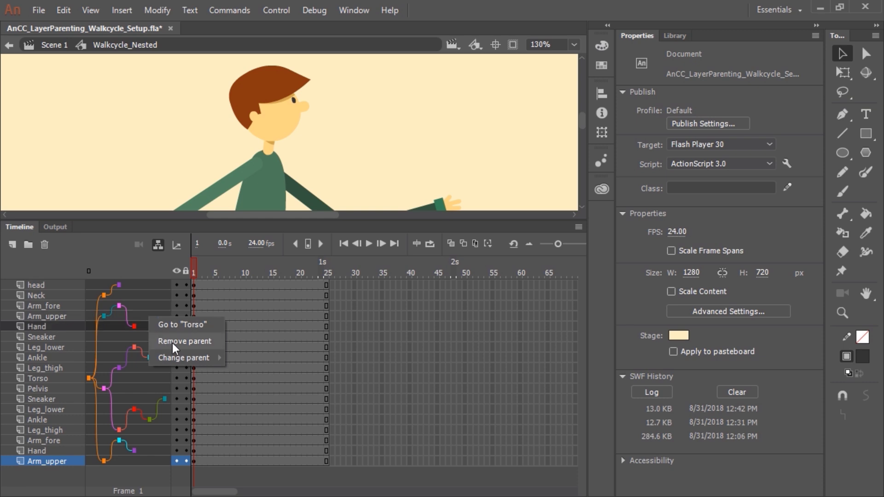
mouse_move(191, 359)
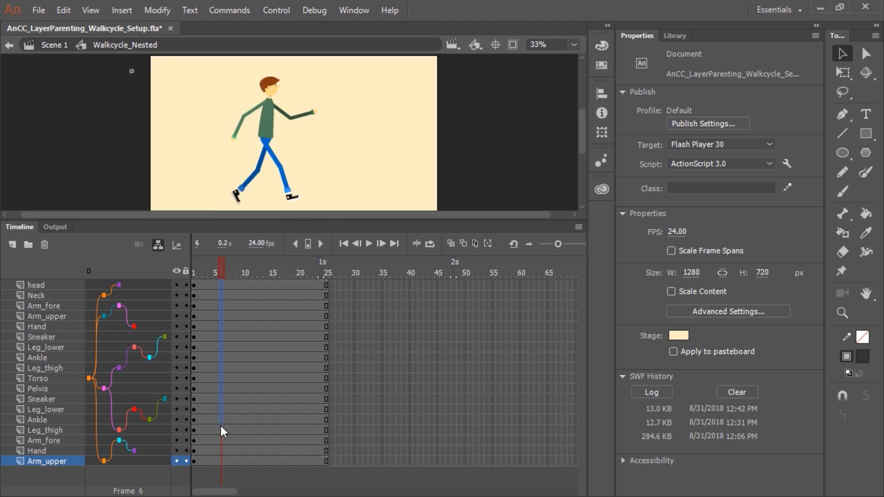
Step: Insert keyframes at frame 6 on all body-part layers, and deselect everything
drag(221, 430, 223, 476)
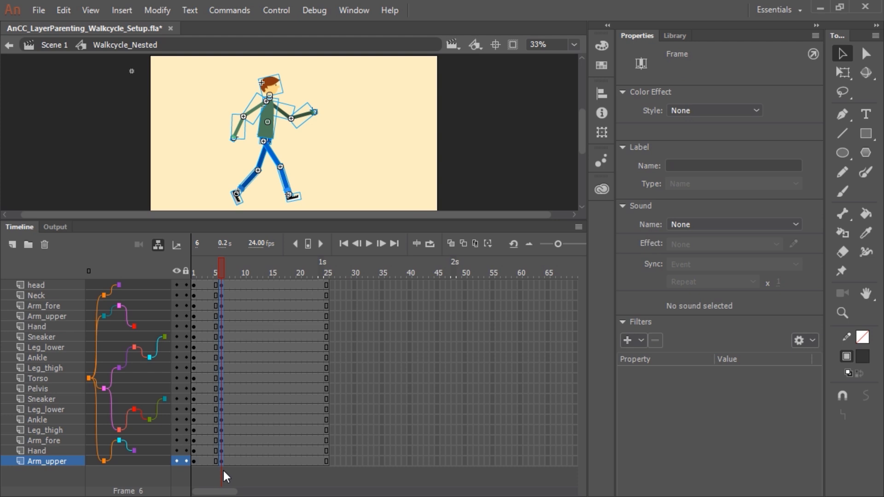
click(321, 169)
Step: Pose the front leg on frame 6 by rotating its thigh closer to vertical and adjusting the lower leg with Free Transform
key(z)
click(272, 155)
drag(318, 221, 320, 272)
key(q)
click(302, 137)
drag(335, 169, 322, 180)
click(308, 193)
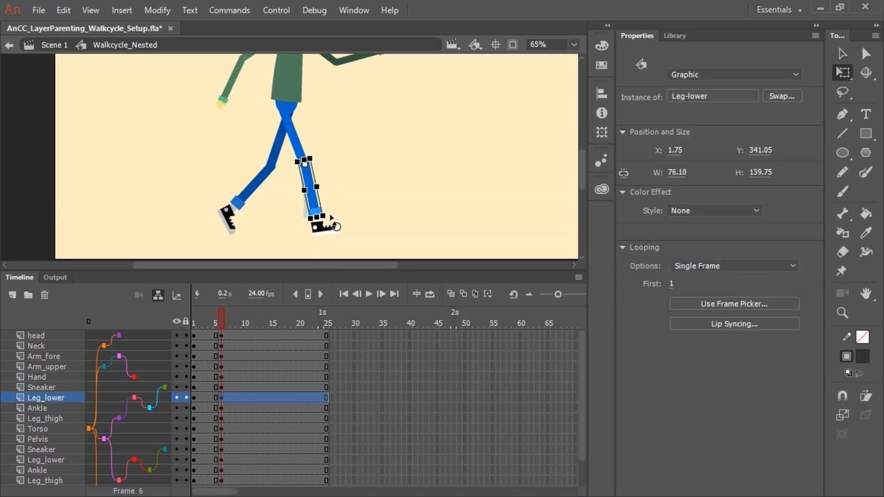
drag(330, 215, 335, 213)
Step: Pose the back leg on frame 6 by rotating its thigh forward and bending the lower leg up behind the body
click(277, 150)
drag(281, 180, 302, 178)
click(290, 192)
drag(300, 212, 271, 202)
Step: Lean the torso slightly forward on frame 6, and raise it a little
drag(348, 114, 339, 206)
click(283, 147)
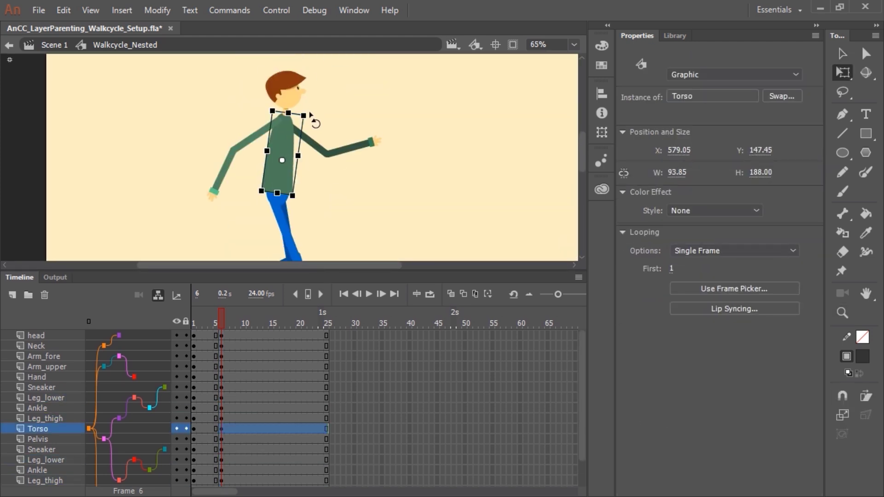
drag(315, 124, 321, 118)
key(v)
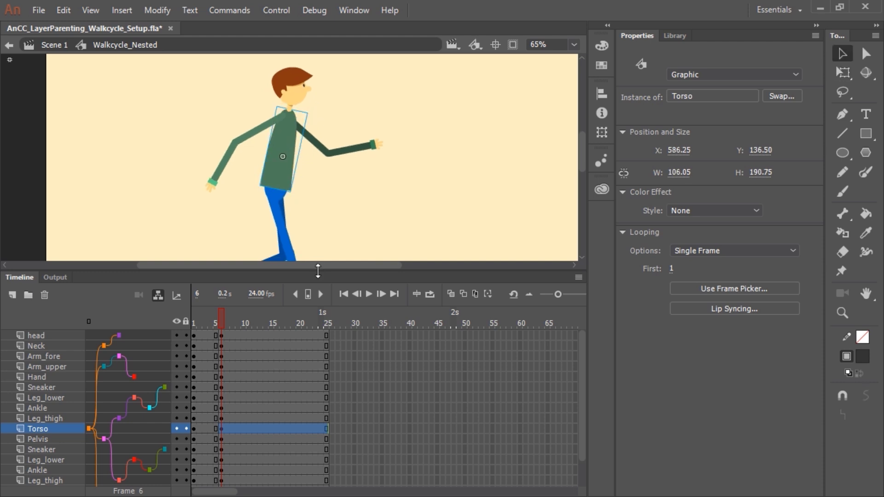
Step: Rotate the head slightly forward on frame 6 with Free Transform
drag(318, 271, 318, 341)
click(302, 87)
key(q)
drag(317, 64, 327, 72)
Step: Pose the far arm on frame 6 by raising the upper arm slightly and rotating the forearm downward
click(318, 143)
click(357, 134)
drag(347, 133, 390, 168)
drag(222, 395, 221, 395)
Step: Pose the near arm on frame 6 by swinging the upper arm down toward the torso and rotating the forearm to follow
click(258, 129)
drag(259, 176, 290, 182)
click(252, 183)
drag(273, 211, 239, 214)
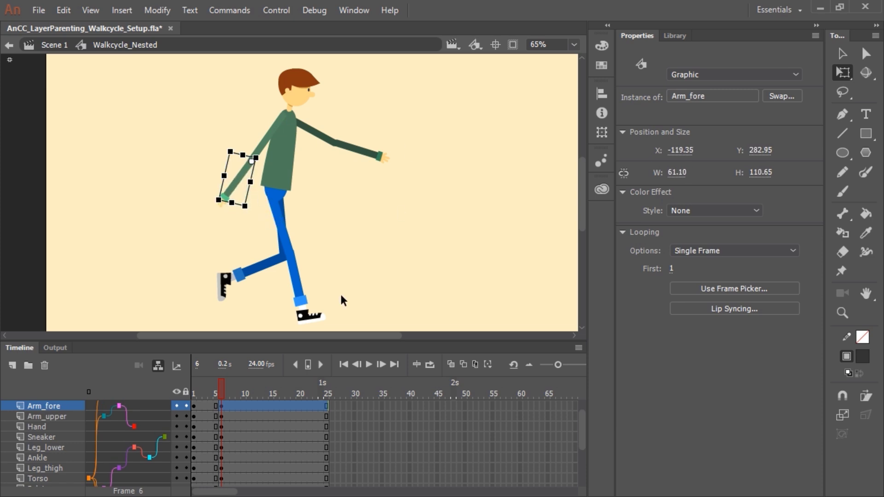
Step: Insert keyframes on frame 11 across all body-part layers
drag(341, 342, 341, 199)
drag(250, 263, 251, 438)
key(F6)
drag(355, 199, 355, 349)
Step: Pose the near leg on frame 11 by swinging the thigh backward and rotating the sneaker flat to the ground
click(357, 276)
click(286, 237)
drag(298, 260, 264, 269)
click(239, 318)
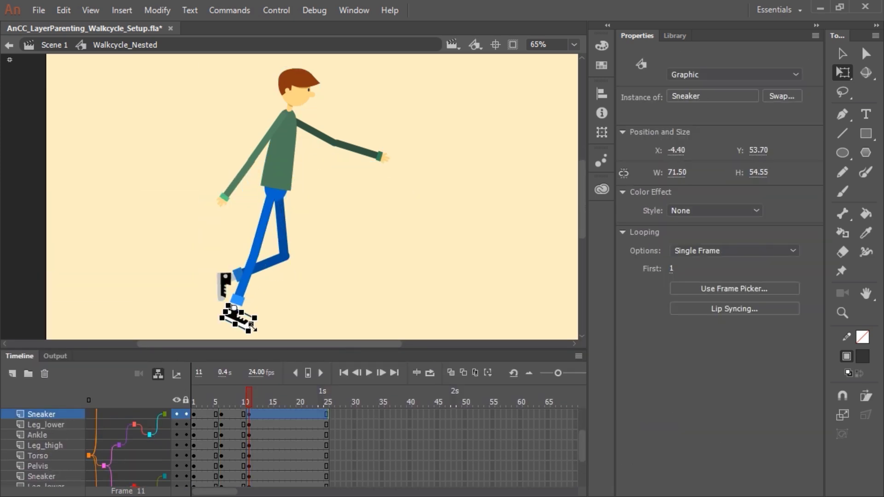
drag(255, 328, 267, 320)
Step: Pose the far leg on frame 11 by swinging the thigh forward, straightening the lower leg downward, and rotating the sneaker
click(281, 226)
drag(296, 265, 340, 236)
click(321, 258)
drag(318, 294, 346, 292)
click(339, 298)
drag(362, 309, 366, 288)
Step: Swing the near upper arm forward on frame 11, and swing the far arm back with its forearm hanging down
click(268, 139)
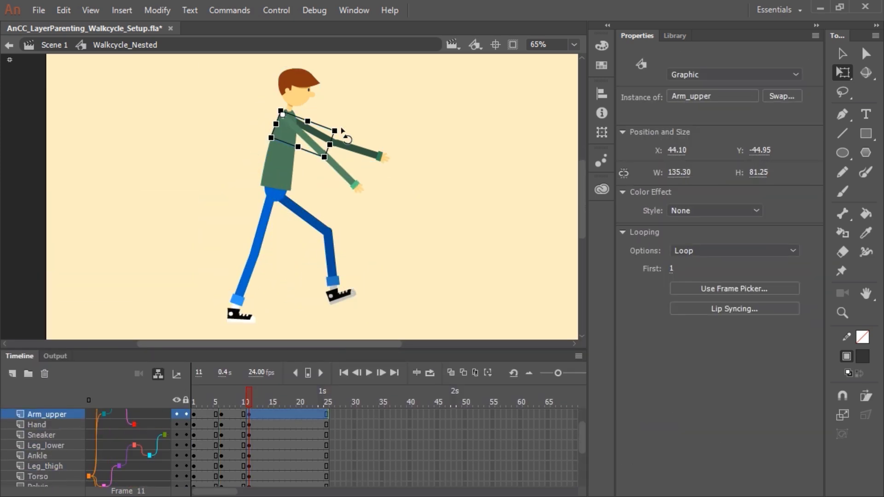
click(317, 133)
drag(352, 146, 253, 215)
click(244, 184)
Step: Tilt the head slightly back on frame 11 and rotate the near forearm up toward horizontal
click(303, 94)
drag(325, 73, 320, 66)
click(333, 163)
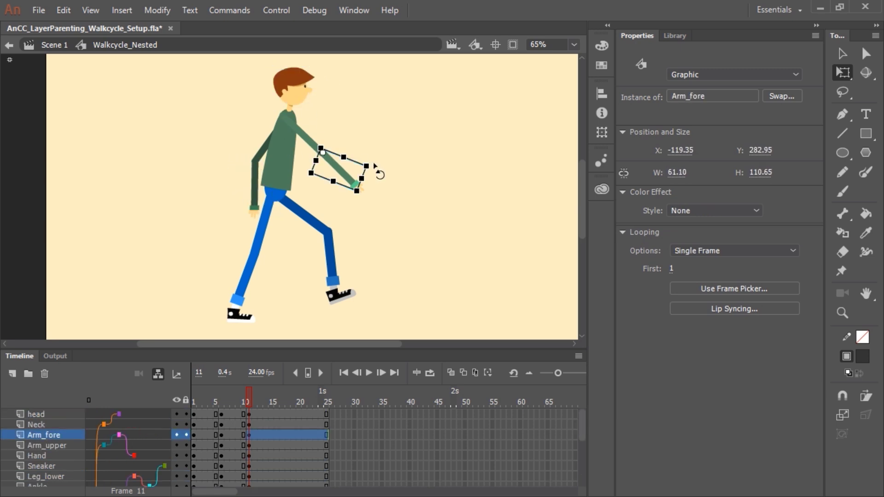
drag(374, 166, 372, 133)
Step: Insert keyframes on frame 15 across all body-part layers
drag(249, 403, 245, 405)
click(273, 292)
drag(318, 350, 318, 233)
drag(272, 298, 272, 476)
key(F6)
drag(340, 234, 321, 251)
Step: Pose the far leg on frame 15 by extending it forward and down with the sneaker planted on the ground
click(305, 214)
click(311, 272)
drag(322, 310, 347, 300)
click(348, 302)
click(299, 225)
key(v)
Step: Pose the near leg on frame 15 by bending the lower leg up behind the body and rotating the sneaker to follow
click(261, 242)
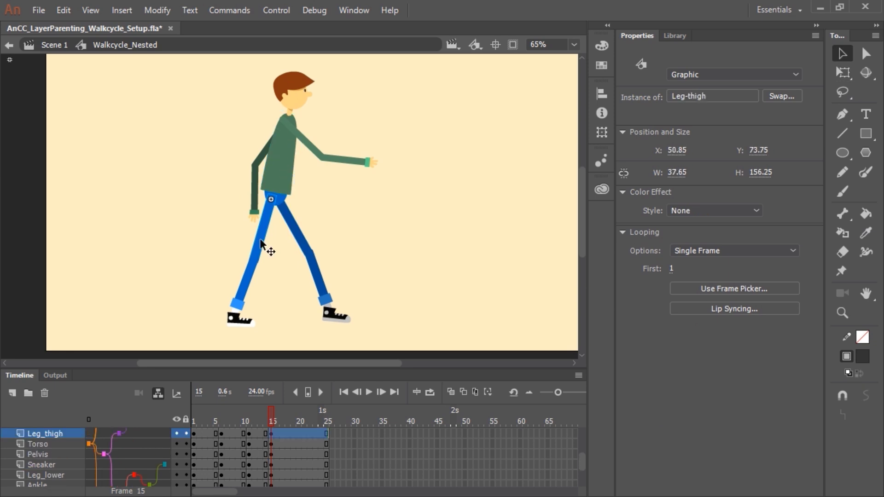
key(q)
drag(255, 287, 185, 254)
click(234, 276)
click(185, 257)
drag(190, 287, 169, 282)
Step: Raise the far arm behind the body and the near arm in front on frame 15, and tilt the head slightly forward
click(266, 148)
drag(289, 187, 243, 179)
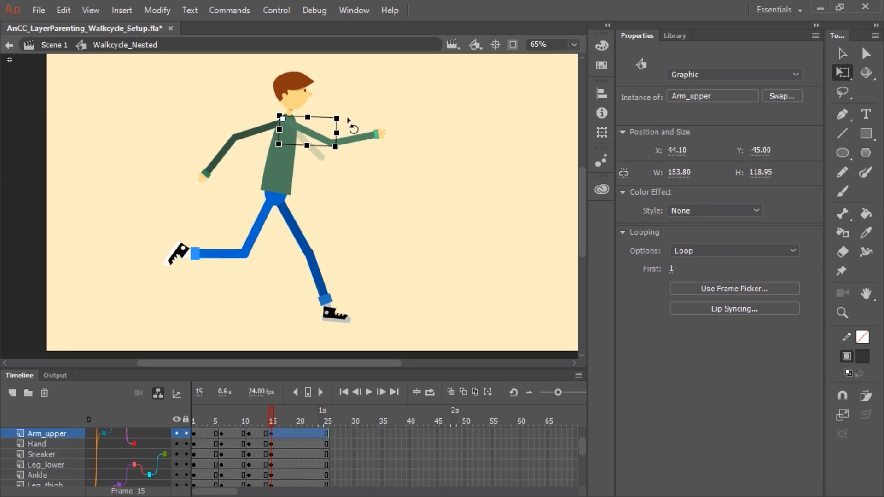
drag(349, 122, 349, 115)
click(297, 92)
drag(326, 72, 331, 79)
Step: Insert keyframes on frame 20 across all body-part layers
drag(322, 369, 322, 197)
click(300, 248)
drag(300, 263, 299, 438)
mouse_move(338, 196)
mouse_down()
mouse_move(337, 350)
mouse_move(341, 193)
mouse_up()
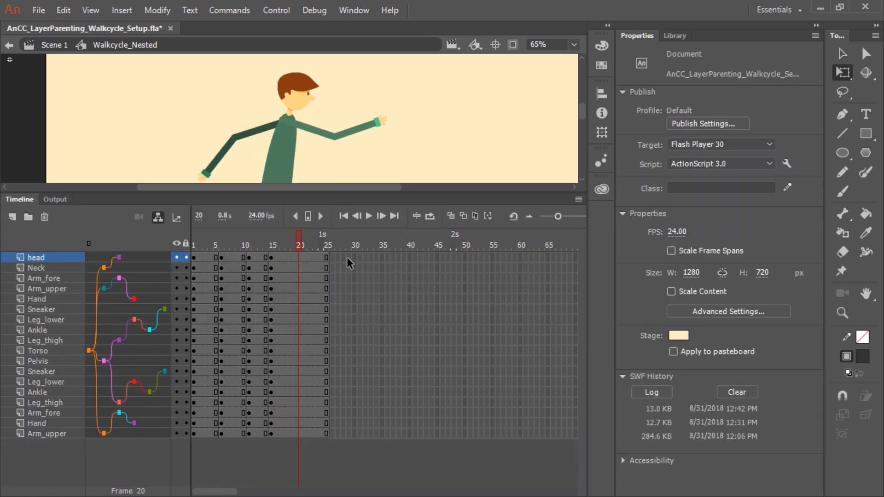
drag(300, 258, 300, 434)
key(F6)
drag(366, 196, 365, 365)
Step: Pose the legs on frame 20 with the far leg swung back and the near thigh forward, its lower leg bent behind
click(296, 228)
drag(322, 266, 299, 272)
click(238, 317)
click(259, 224)
click(286, 272)
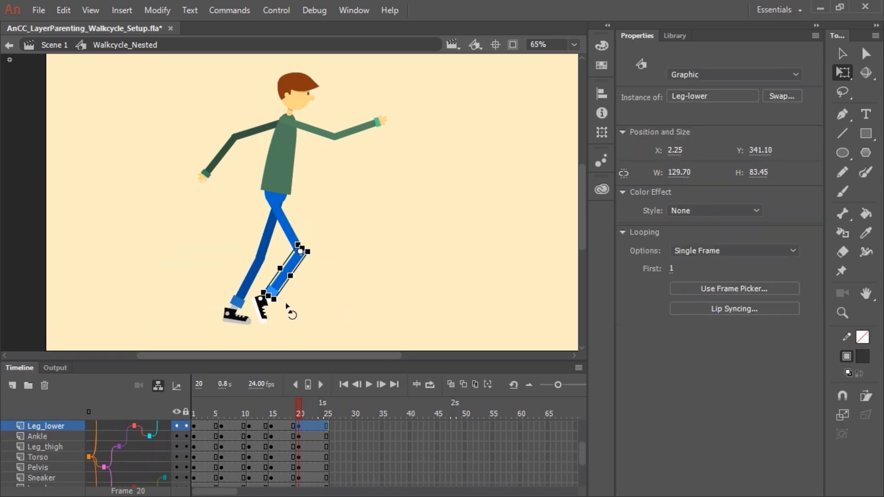
drag(287, 305, 255, 283)
Step: Pose the arms on frame 20 by swinging the near arm back and the far arm down, its forearm angled forward
click(253, 130)
click(316, 131)
drag(344, 148, 238, 159)
click(240, 184)
click(317, 193)
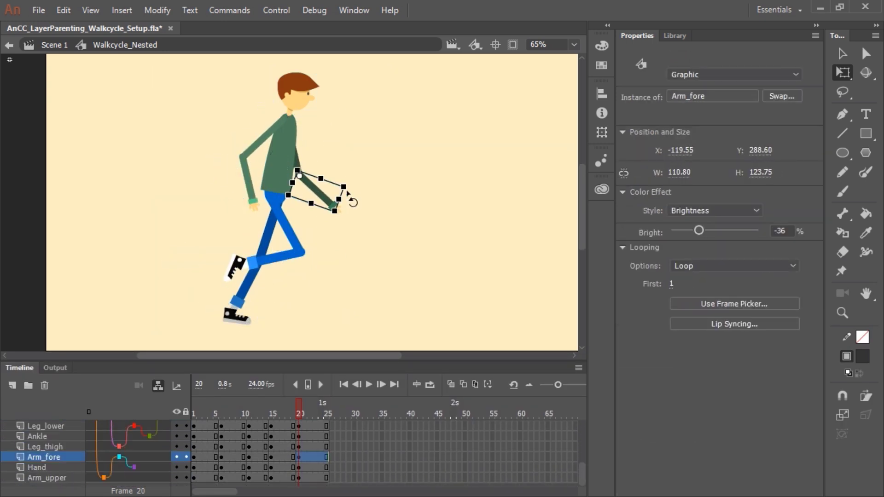
drag(350, 196, 342, 212)
click(296, 92)
key(v)
click(279, 173)
Step: Insert keyframes on frame 25 across all body-part layers
drag(341, 363, 340, 186)
drag(326, 251, 326, 412)
key(F6)
drag(347, 186, 347, 339)
Step: Pose the near leg on frame 25 by swinging the leg forward and adjusting its sneaker
click(343, 285)
key(q)
click(295, 238)
drag(275, 282, 366, 272)
click(362, 281)
Step: Rotate the far lower leg backward on frame 25, and adjust its sneaker and the near upper arm
click(235, 268)
drag(232, 297, 204, 271)
click(183, 259)
click(262, 134)
drag(267, 174, 263, 175)
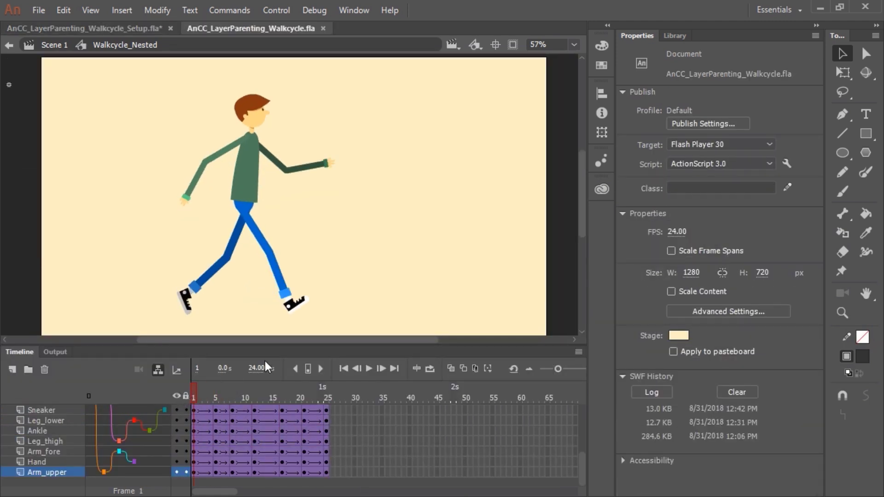
Step: Play back the tweened walk cycle in AnCC_LayerParenting_Walkcycle.fla
key(Return)
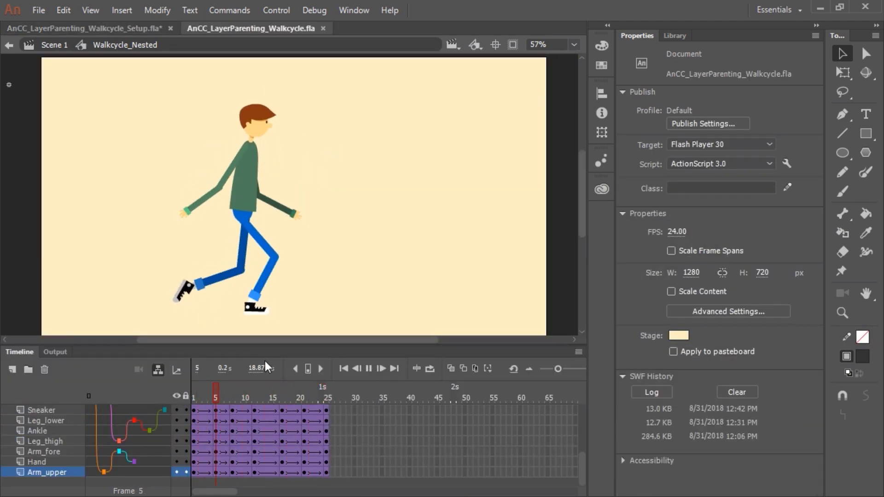